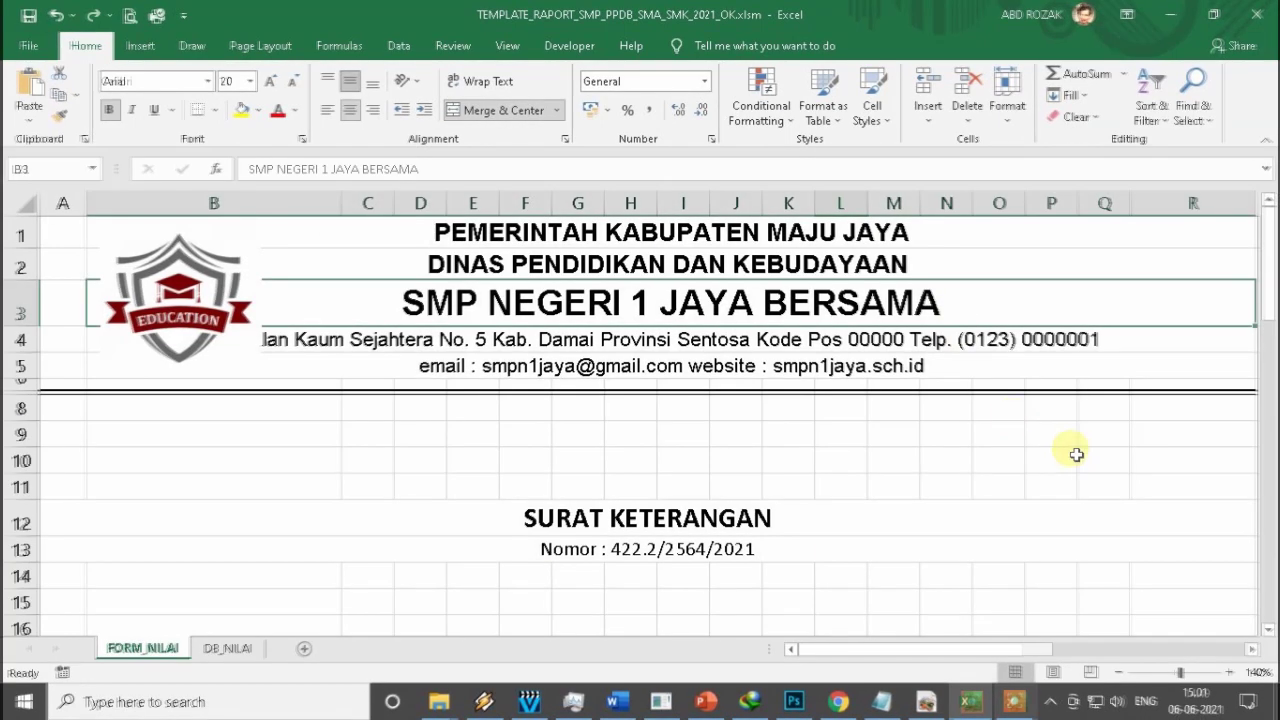
Inspect the merged letter number line and the signer name and position entries.
left_click(1088, 452)
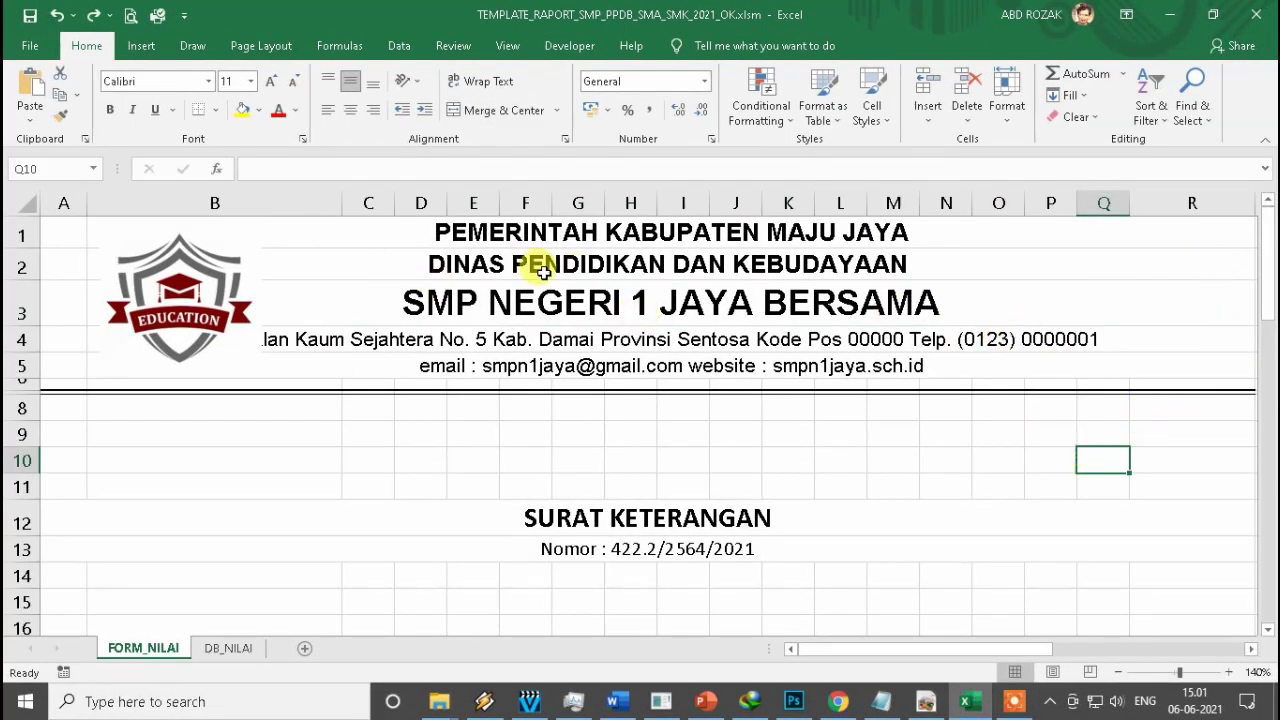
left_click(668, 549)
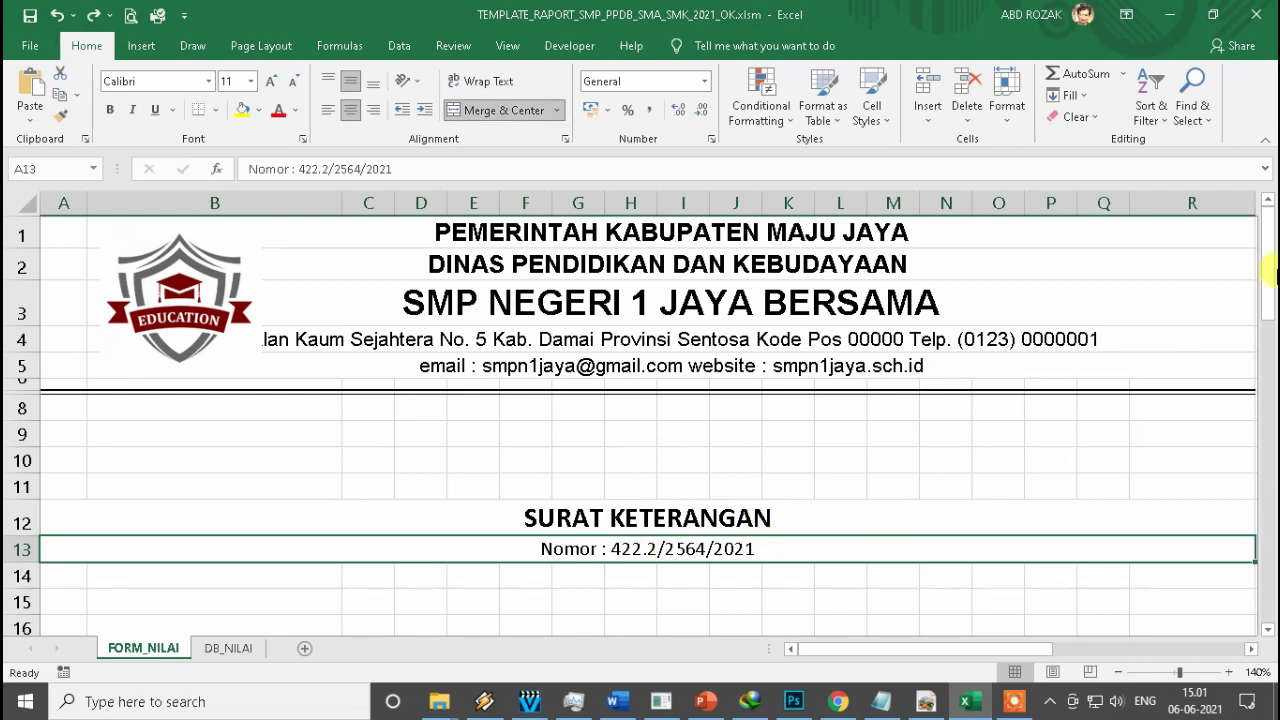
scroll(1265, 365, "down", 4)
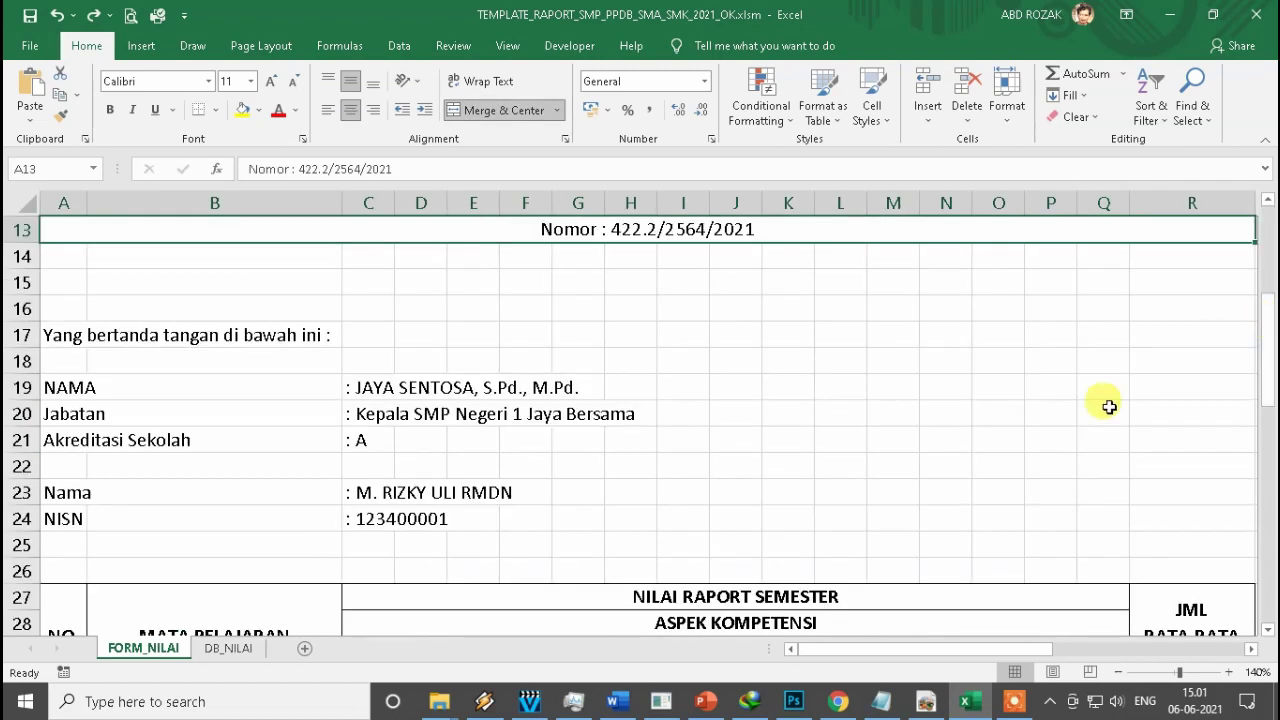
left_click(418, 394)
left_click(368, 414)
Check the C19–C24 formulas for signer, accreditation, student name and NISN, then view the marks table.
left_click(362, 389)
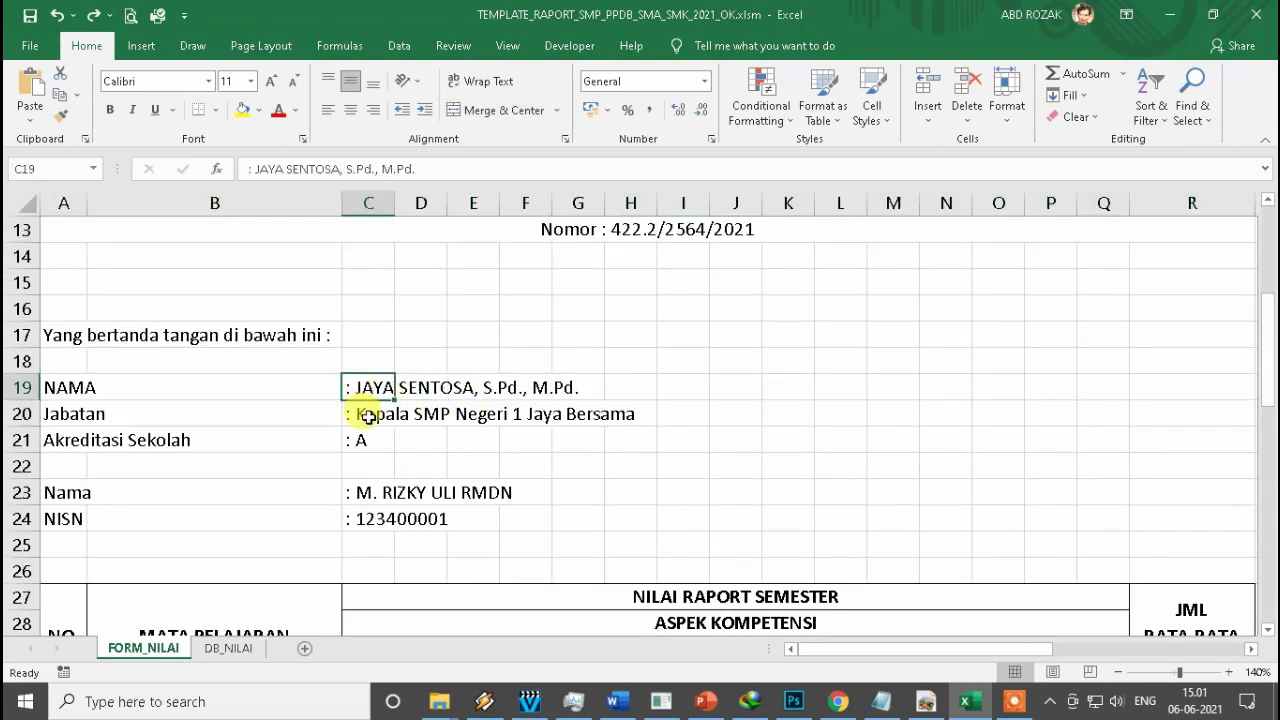
left_click(363, 414)
left_click(363, 439)
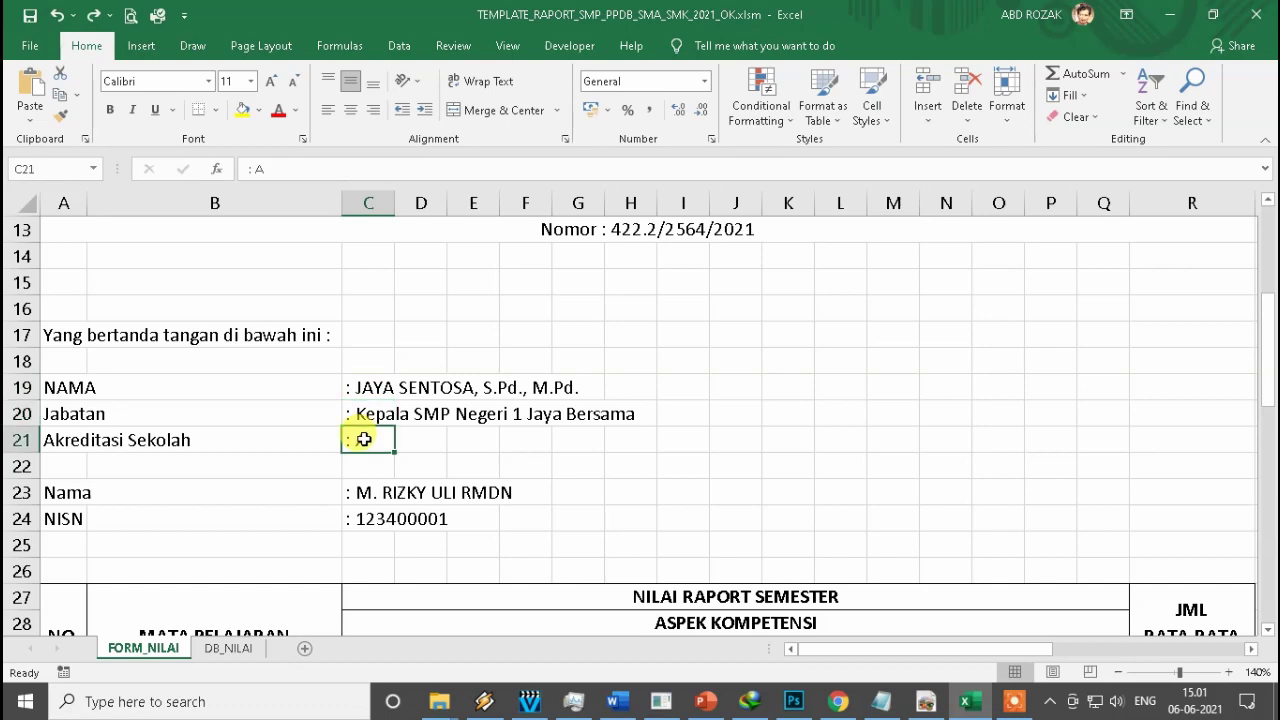
left_click(360, 492)
left_click(375, 520)
left_click_drag(1269, 345, 1268, 398)
scroll(590, 423, "down", 3)
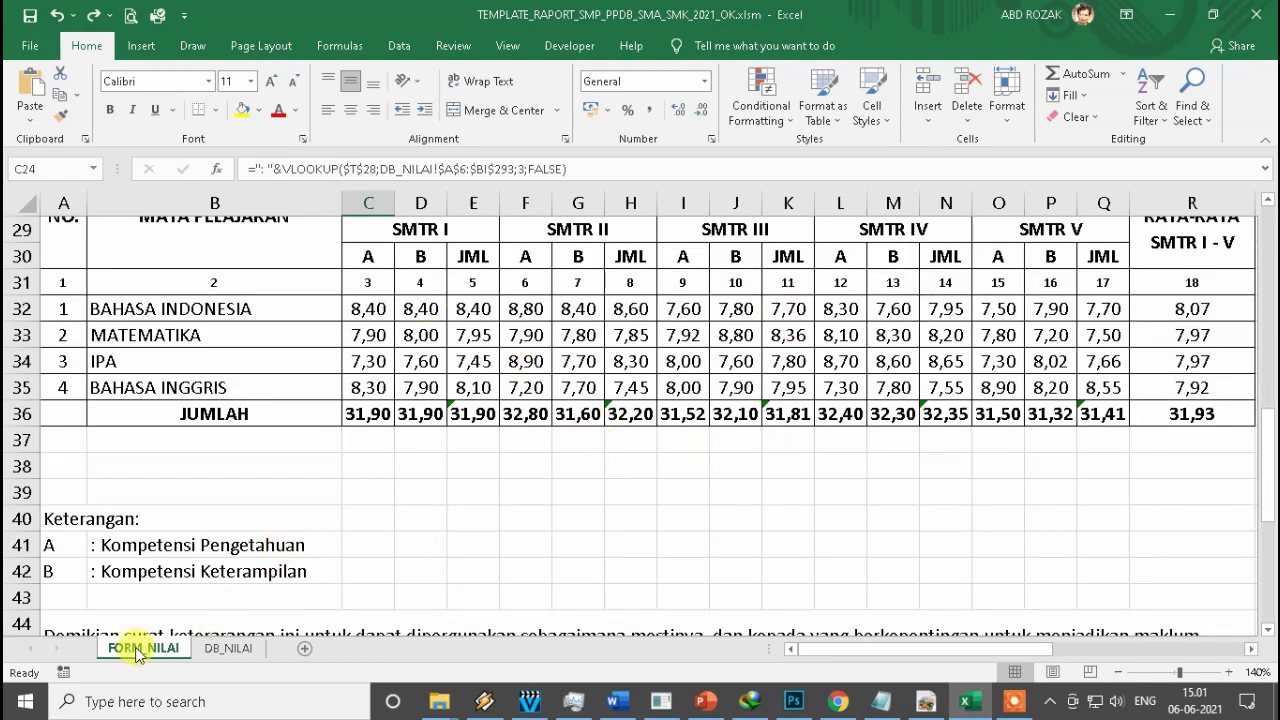
left_click(224, 648)
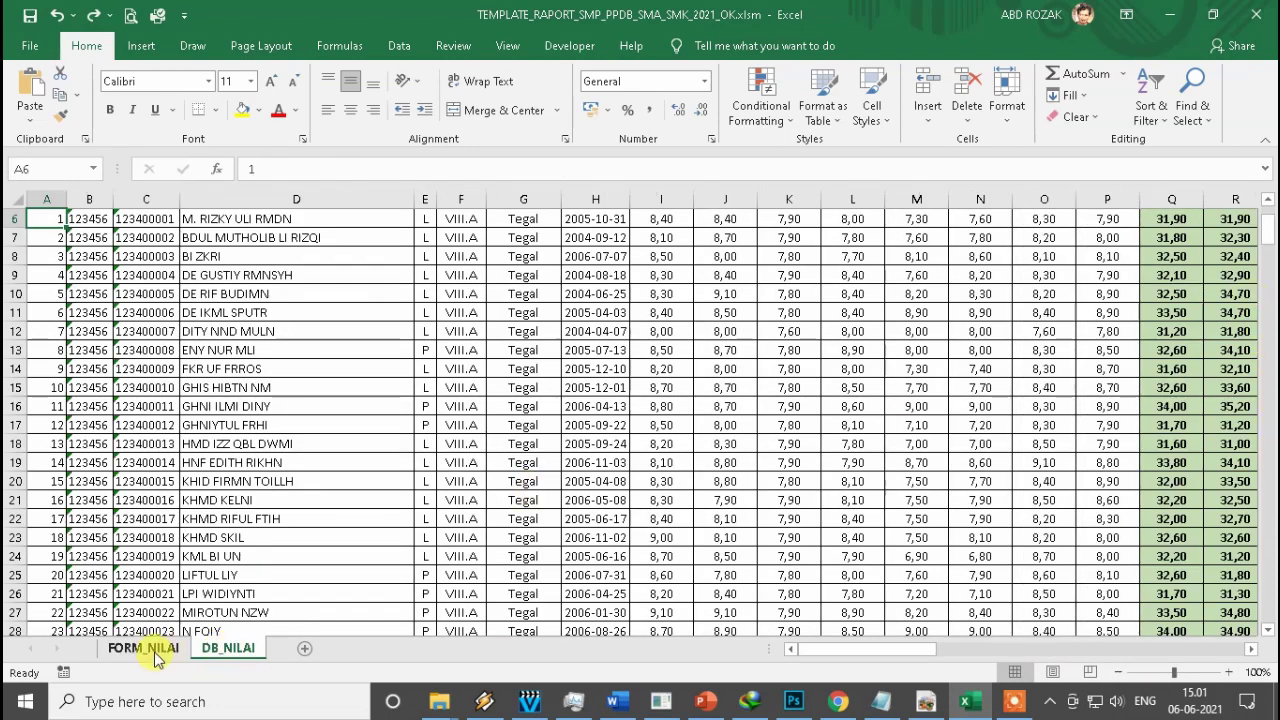
left_click(155, 652)
mouse_move(1272, 434)
left_mouse_down()
mouse_move(1268, 210)
mouse_move(1268, 428)
left_mouse_up()
left_click(222, 647)
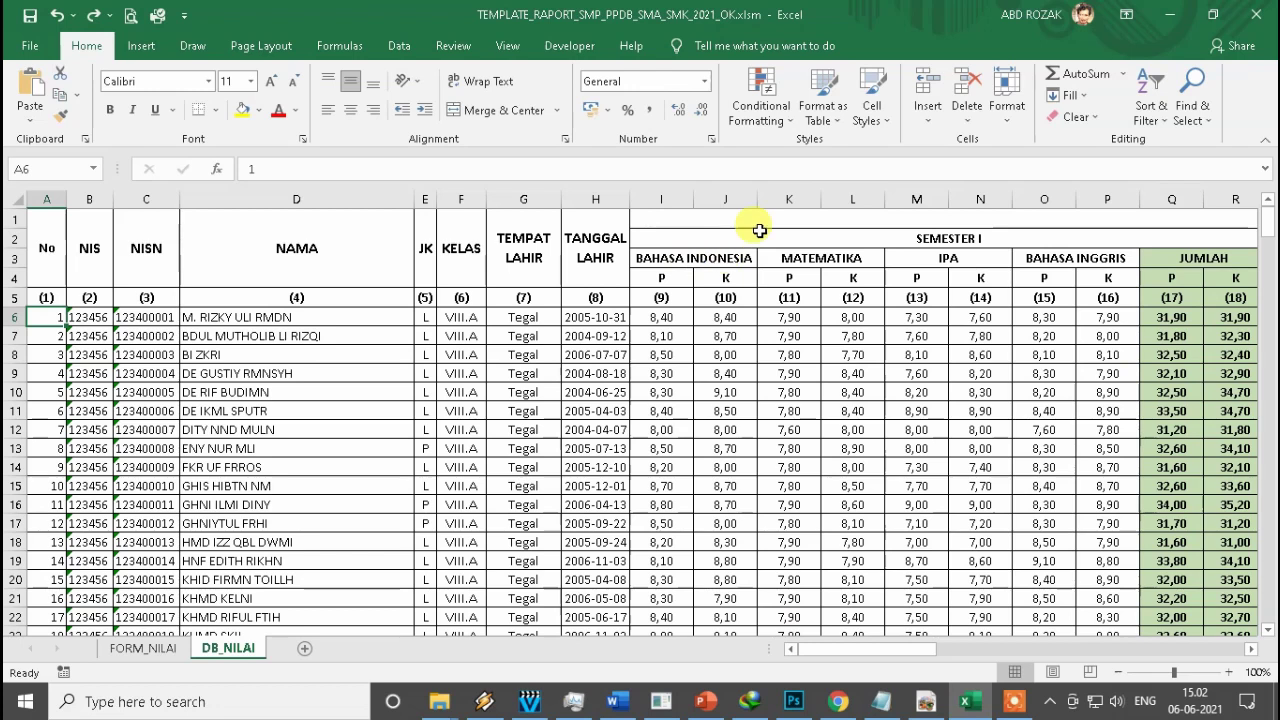
left_click(831, 237)
key("Right")
key("Right")
key("Right")
key("Right")
key("Right")
key("Right")
key("Right")
key("Right")
key("Right")
key("Right")
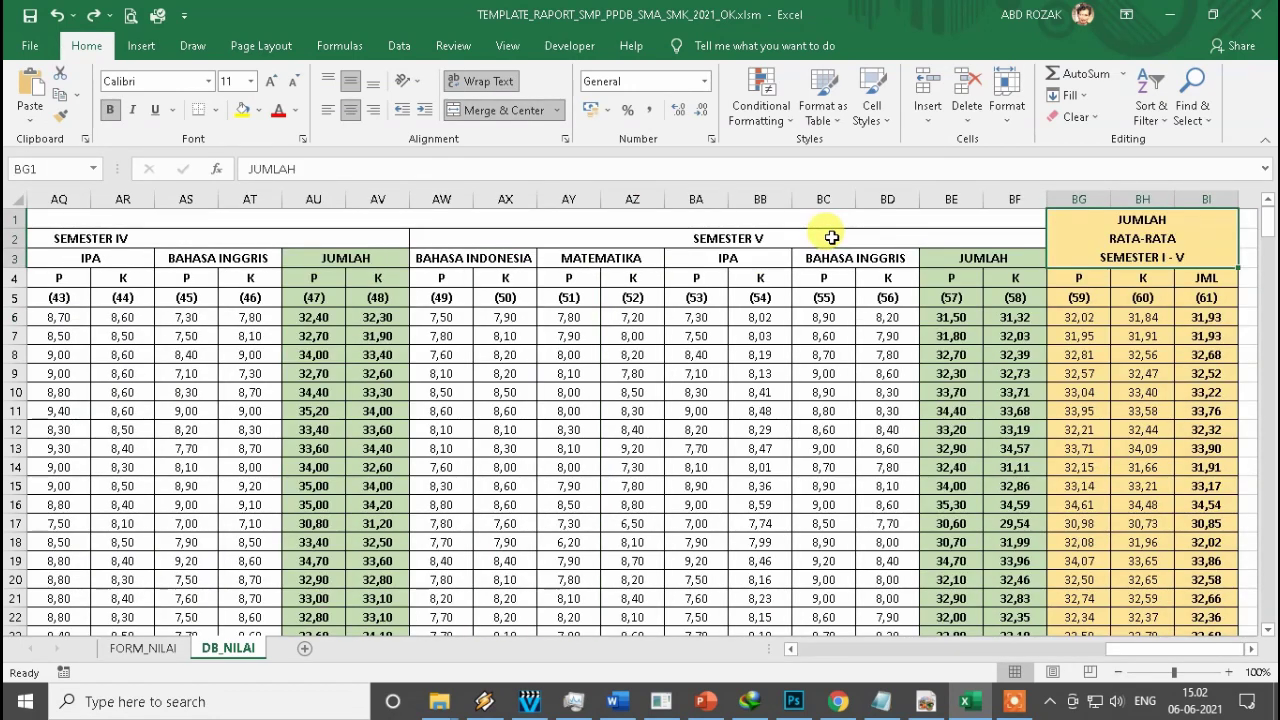
key("Left")
key("ctrl+Home")
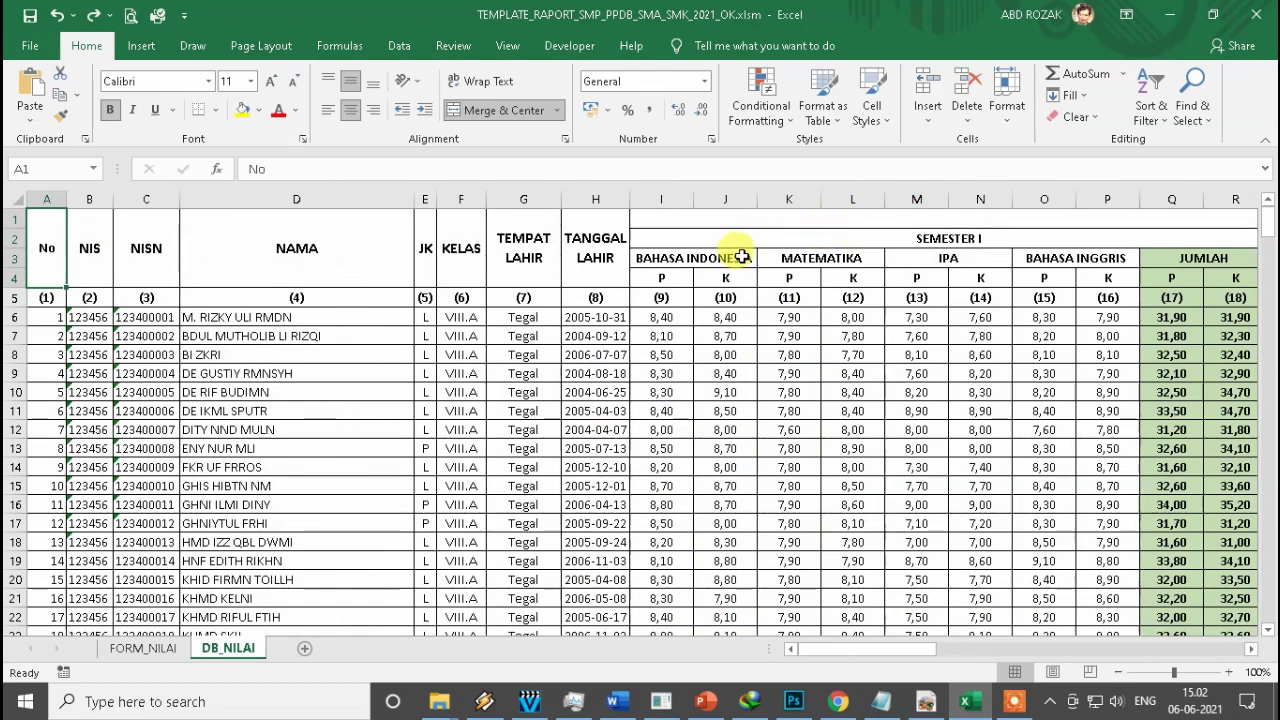
left_click(740, 257)
key("Right")
key("Right")
key("Right")
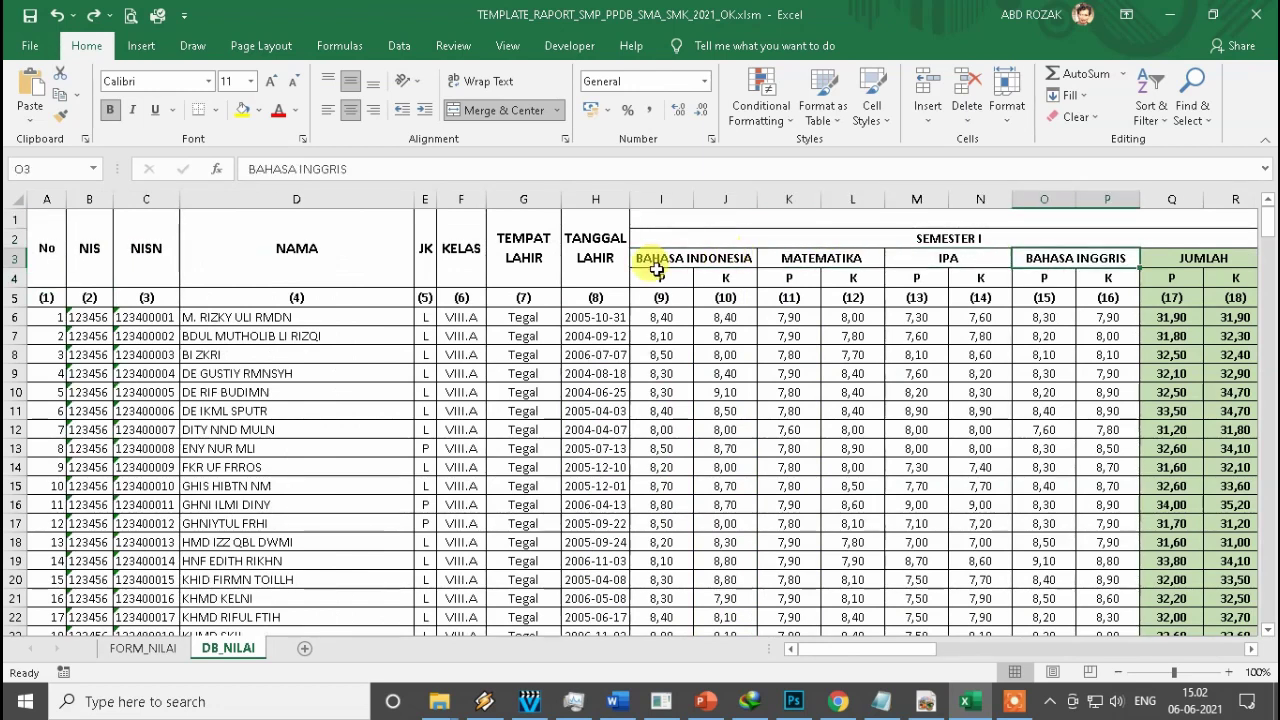
left_click(990, 238)
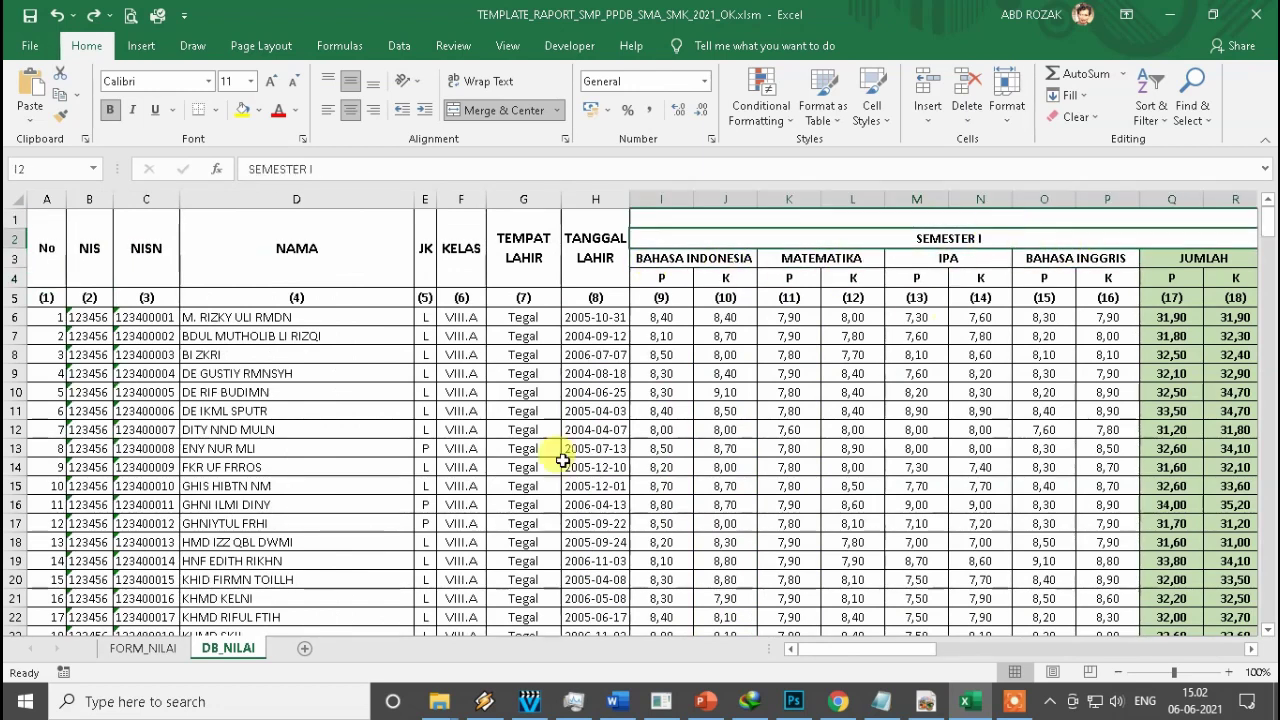
left_click(160, 648)
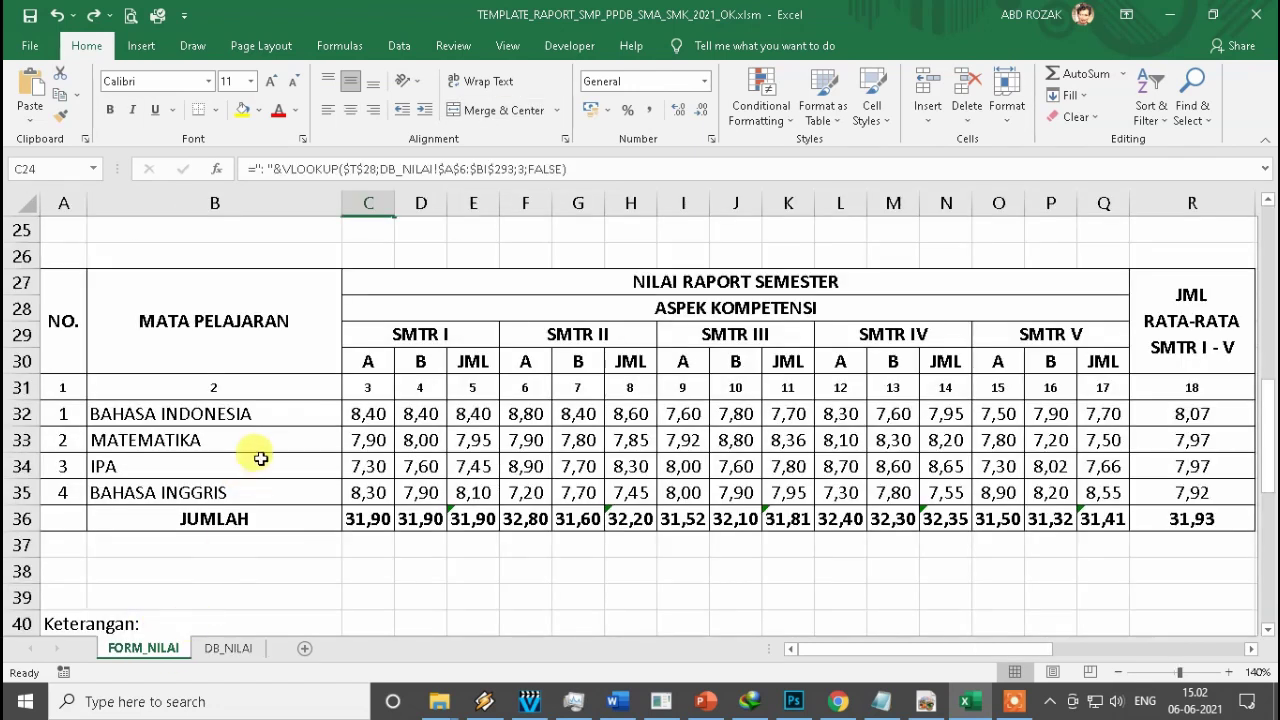
scroll(260, 458, "up", 2)
left_click(366, 335)
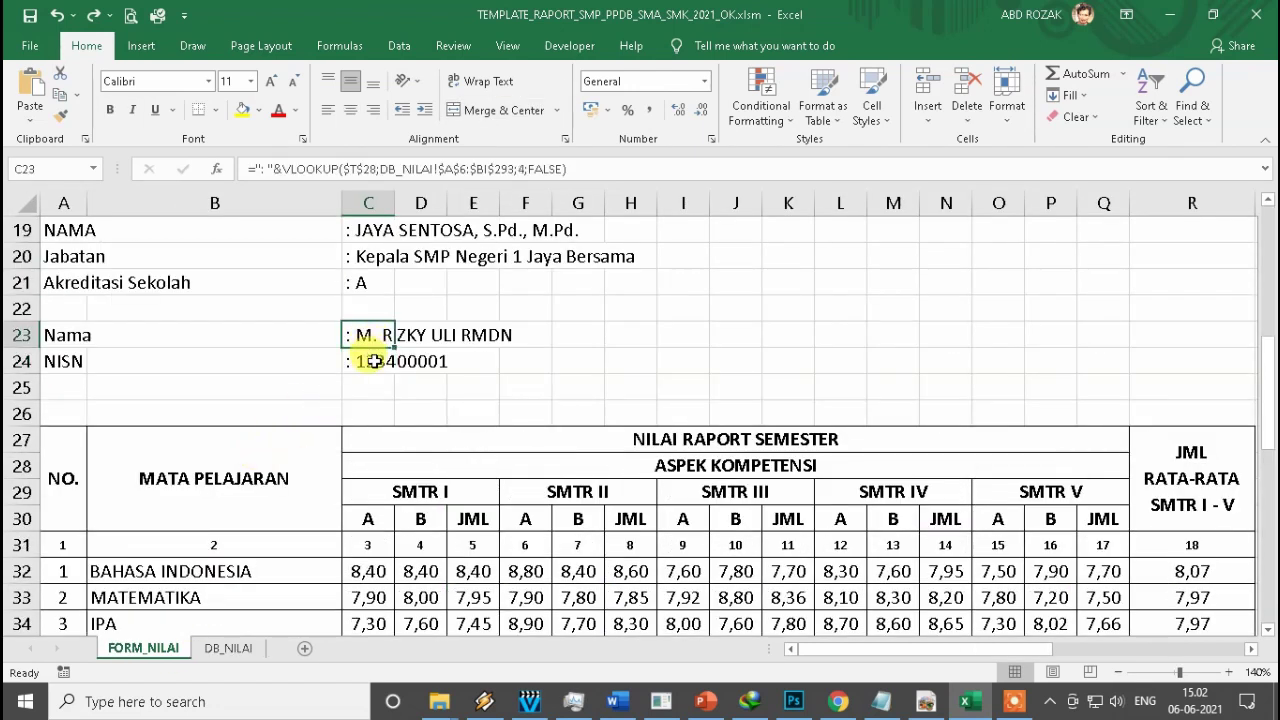
scroll(395, 530, "down", 3)
left_click(370, 335)
left_click_drag(370, 335, 1100, 440)
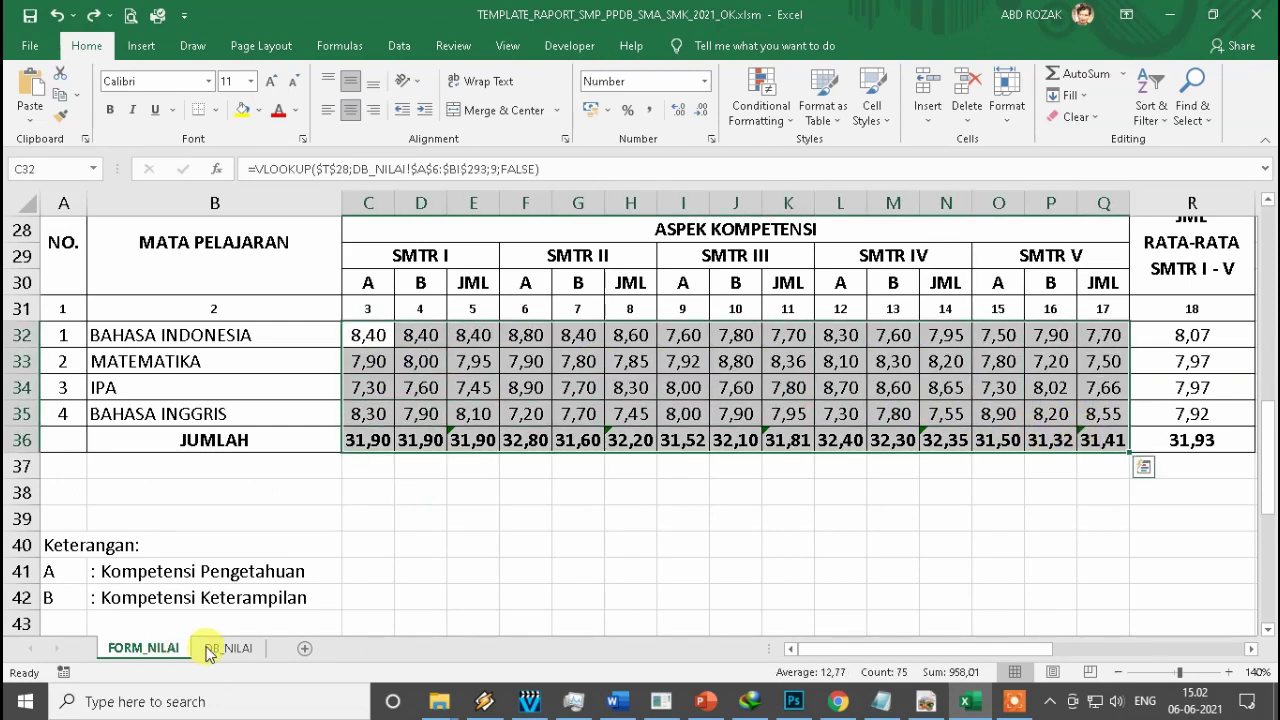
left_click(226, 648)
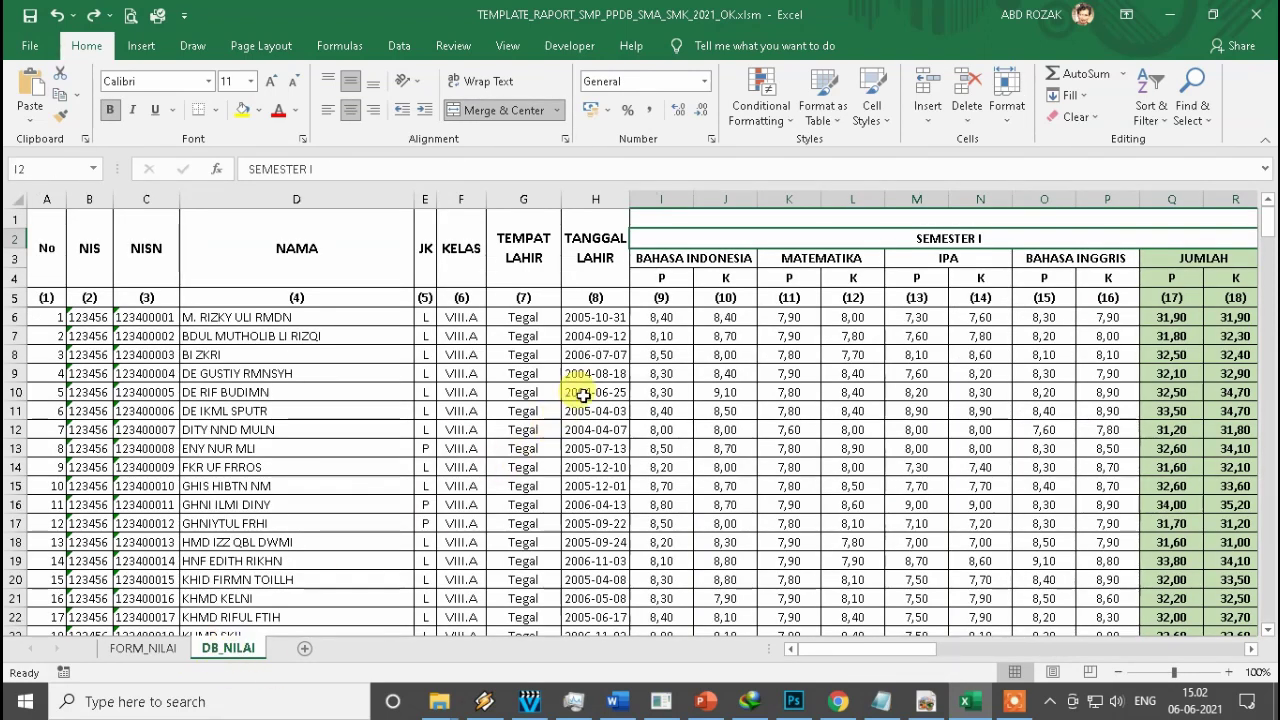
left_click(583, 395)
left_click(143, 648)
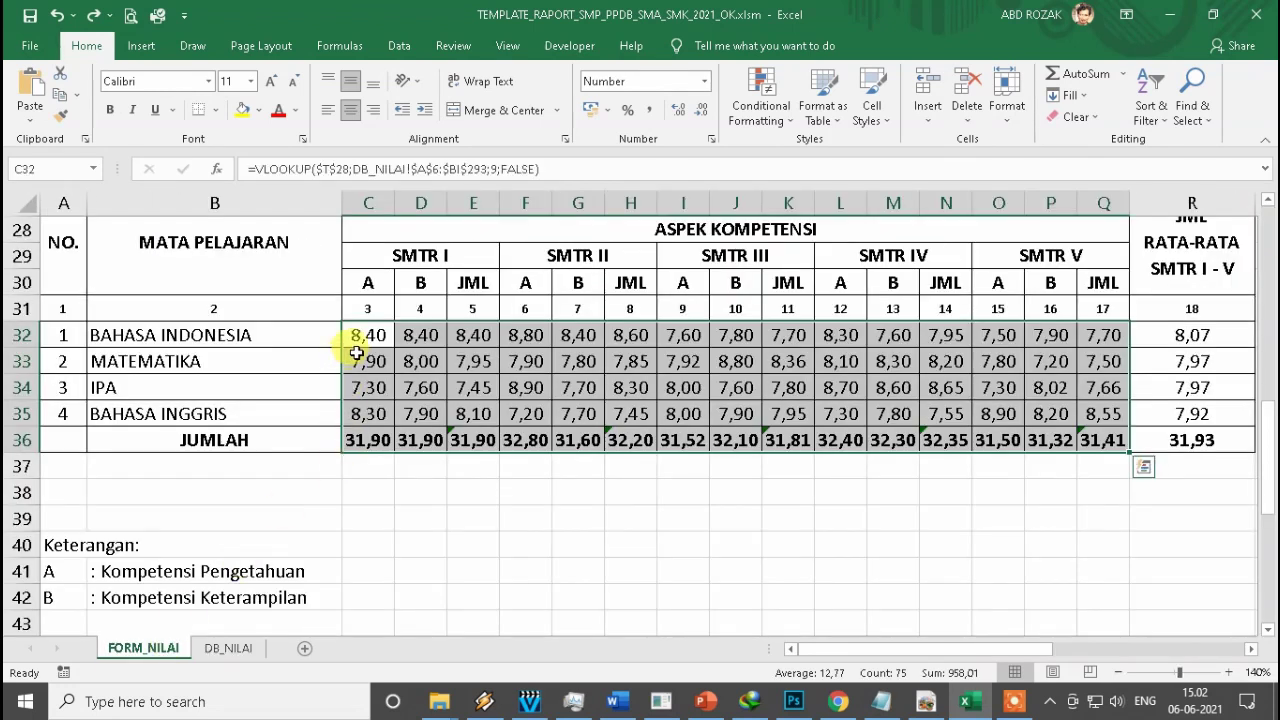
left_click(352, 336)
scroll(337, 486, "up", 5)
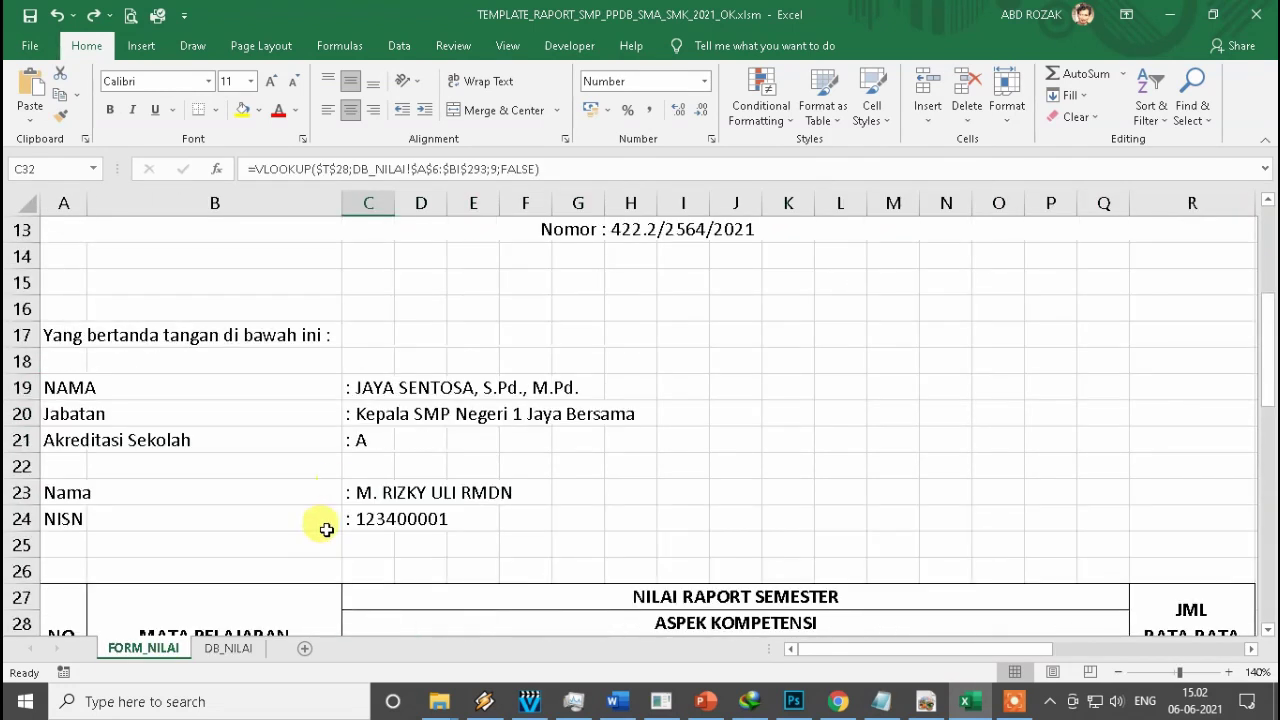
scroll(326, 530, "up", 4)
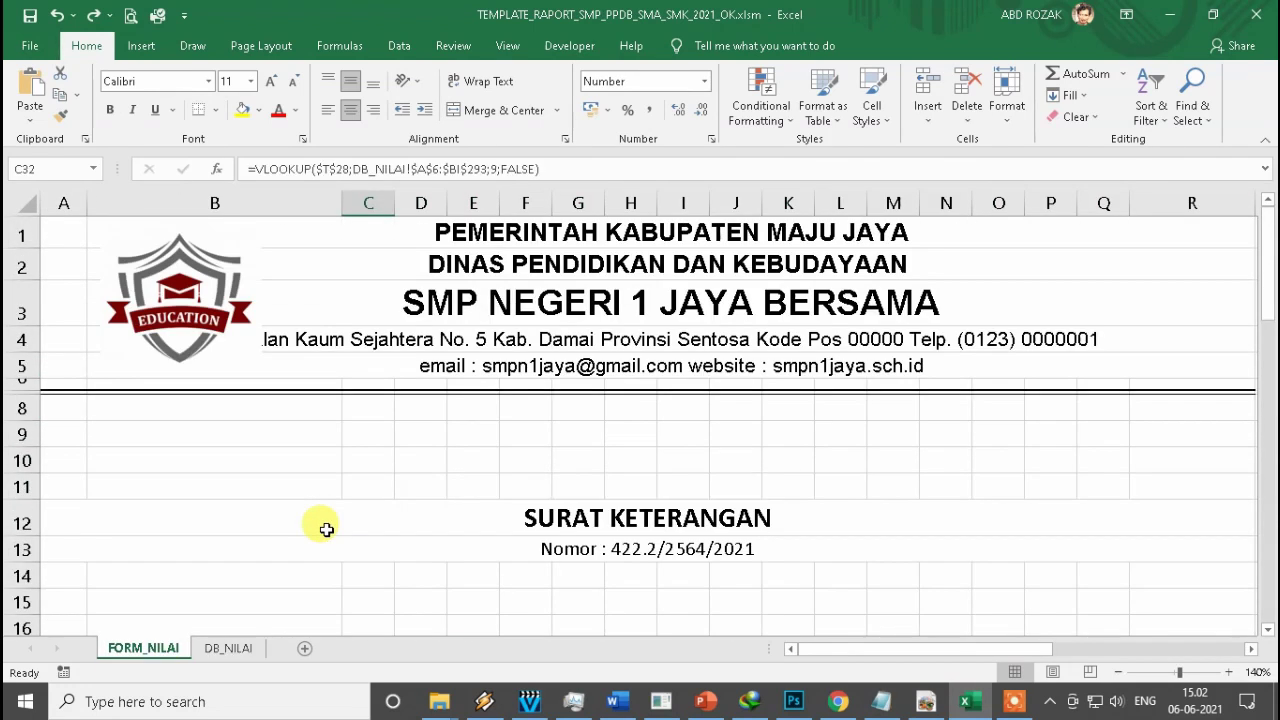
left_click(229, 648)
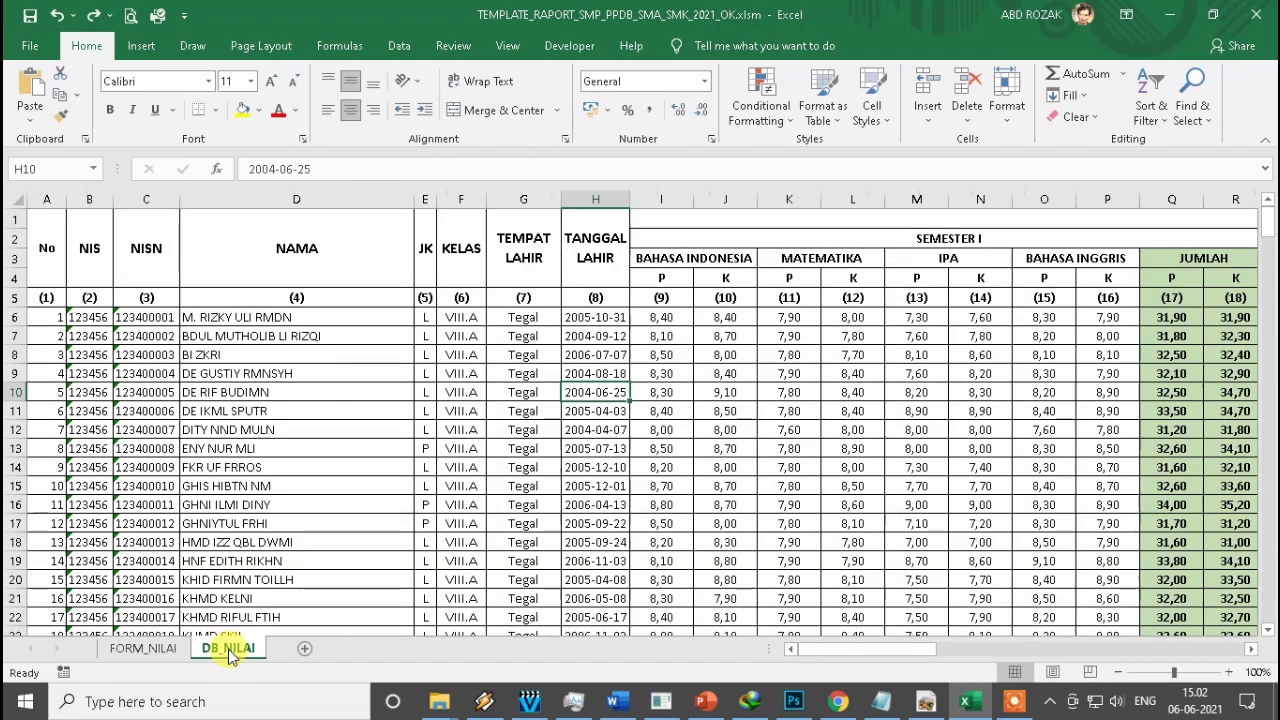
left_click(267, 372)
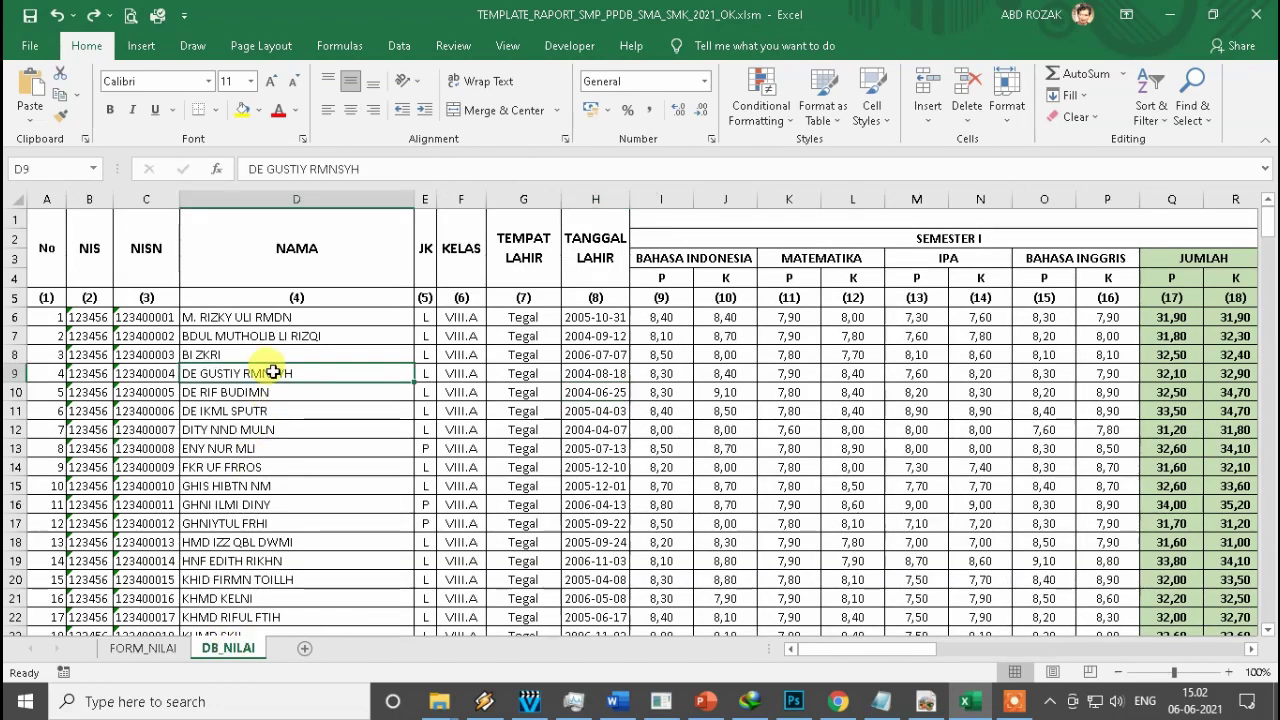
left_click(207, 318)
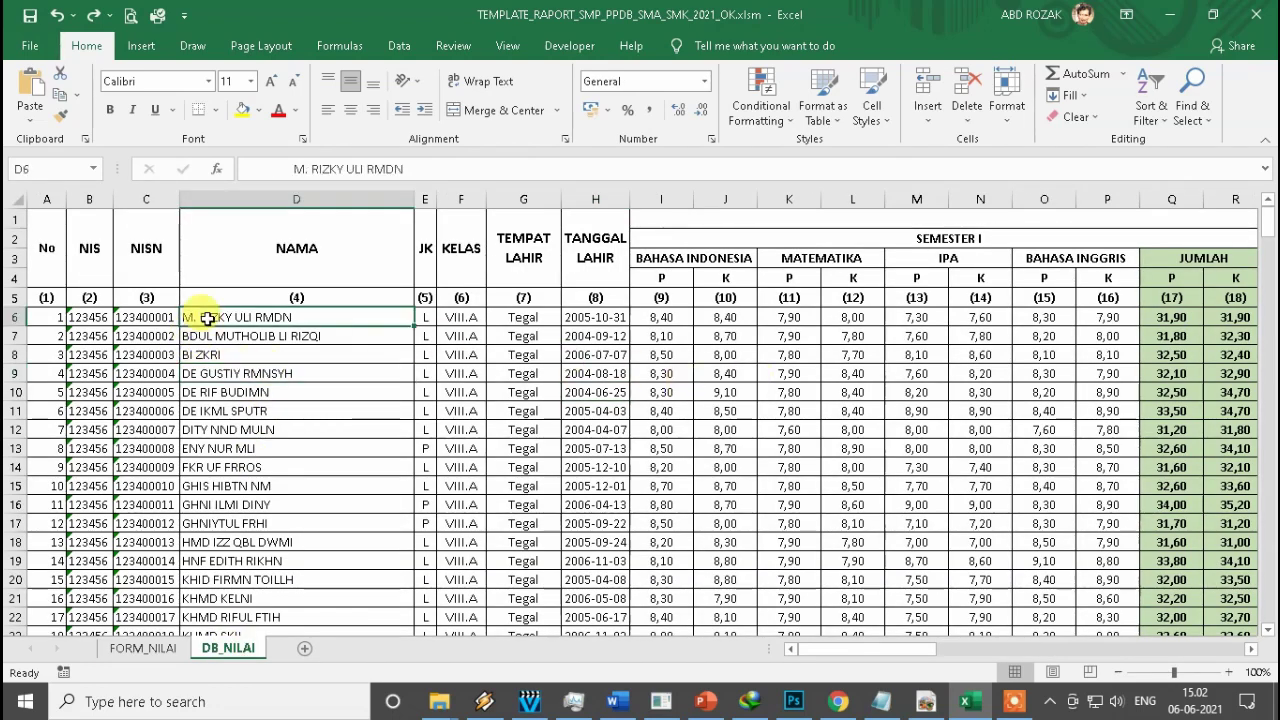
left_click(89, 250)
left_click(147, 256)
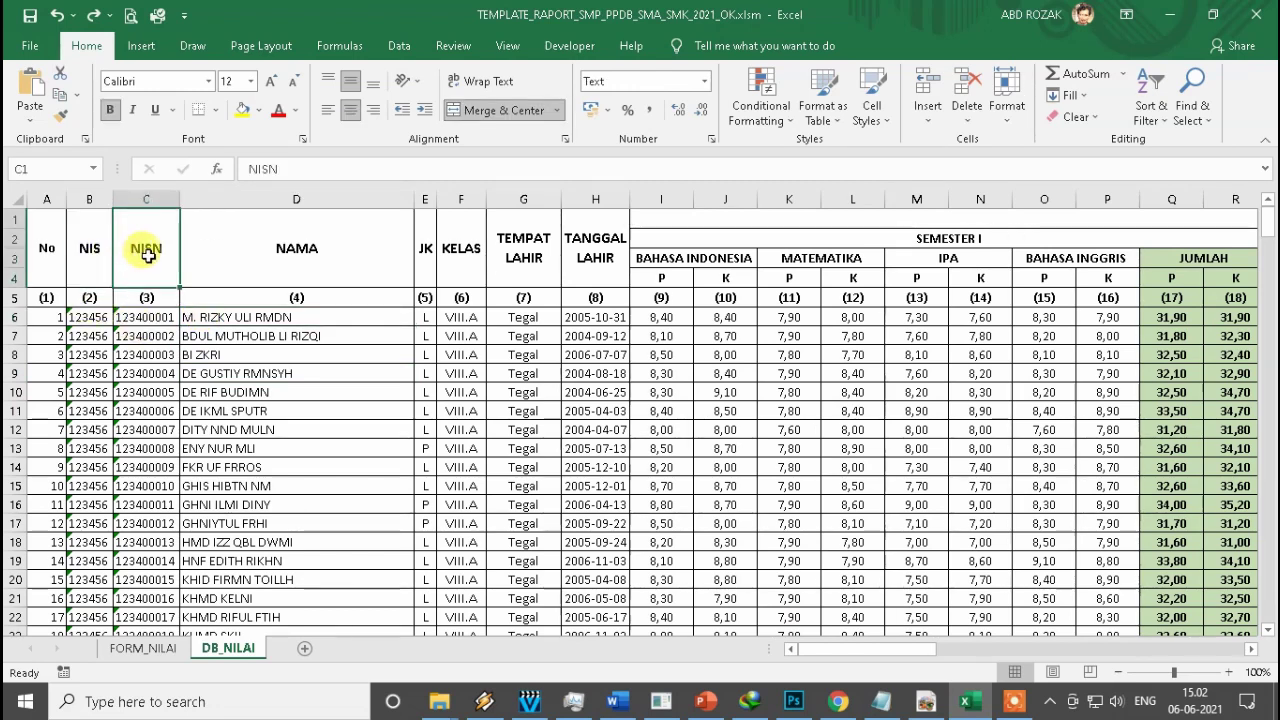
left_click(270, 255)
left_click(423, 248)
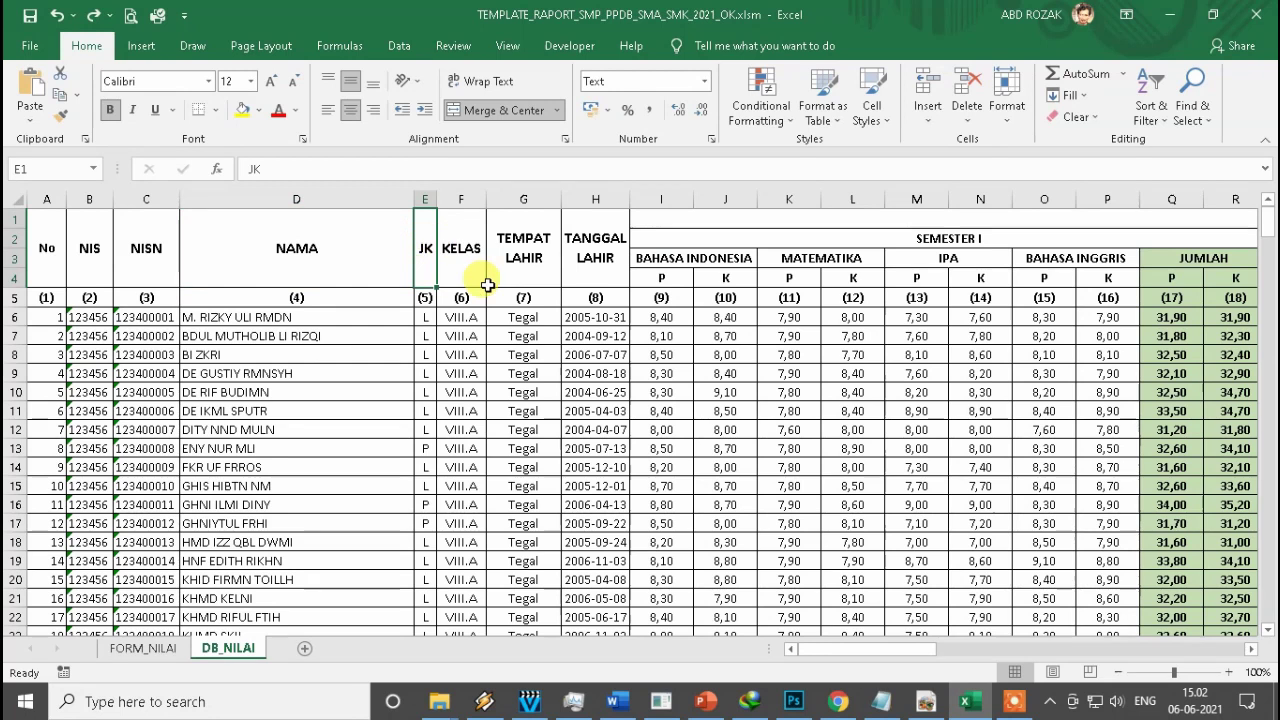
left_click(459, 250)
left_click(523, 255)
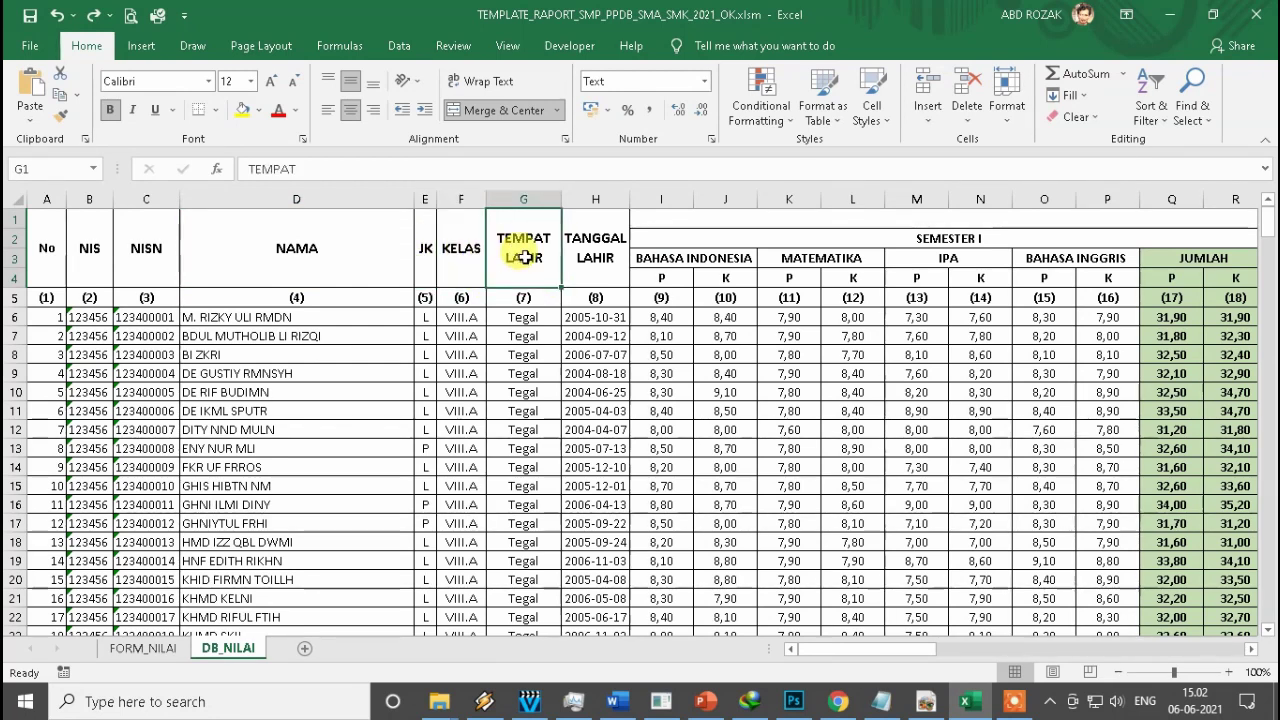
left_click(593, 260)
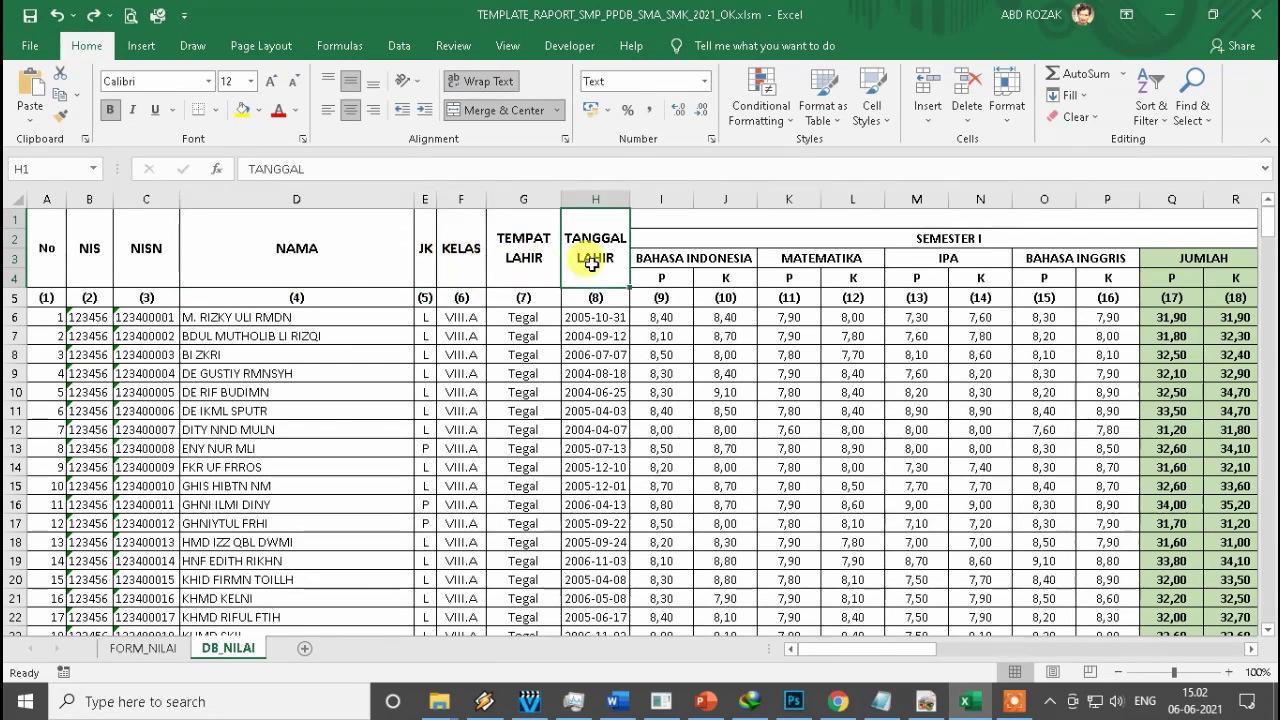
left_click(664, 317)
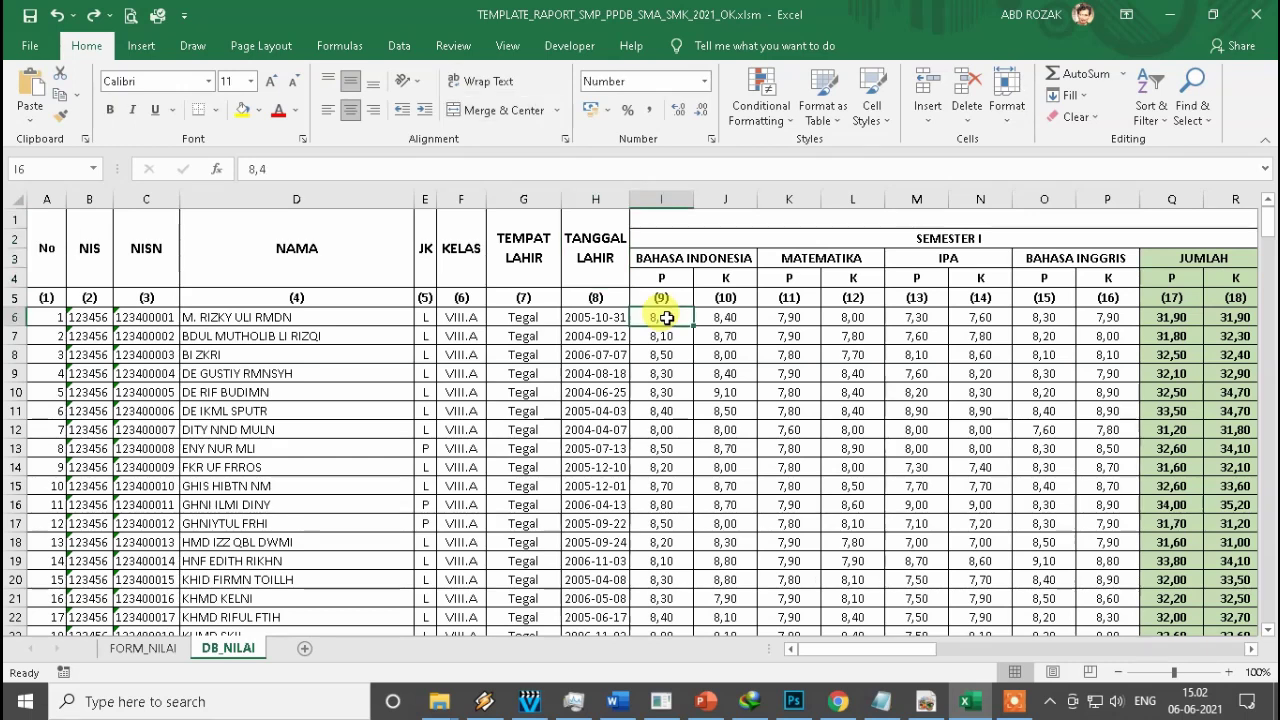
key("shift+Right")
key("shift+Right")
key("shift+Right")
key("shift+Right")
key("shift+Right")
key("shift+Right")
key("shift+Right")
key("shift+Right")
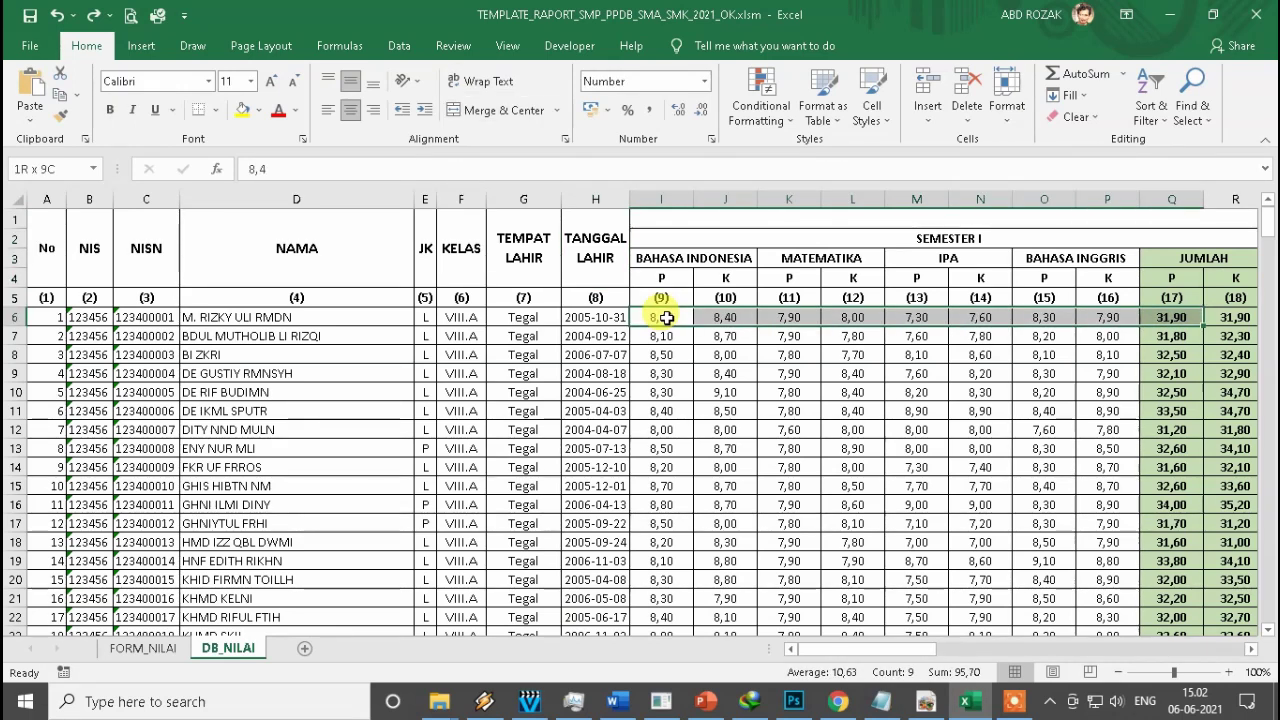
key("ctrl+shift+Right")
key("ctrl+shift+Left")
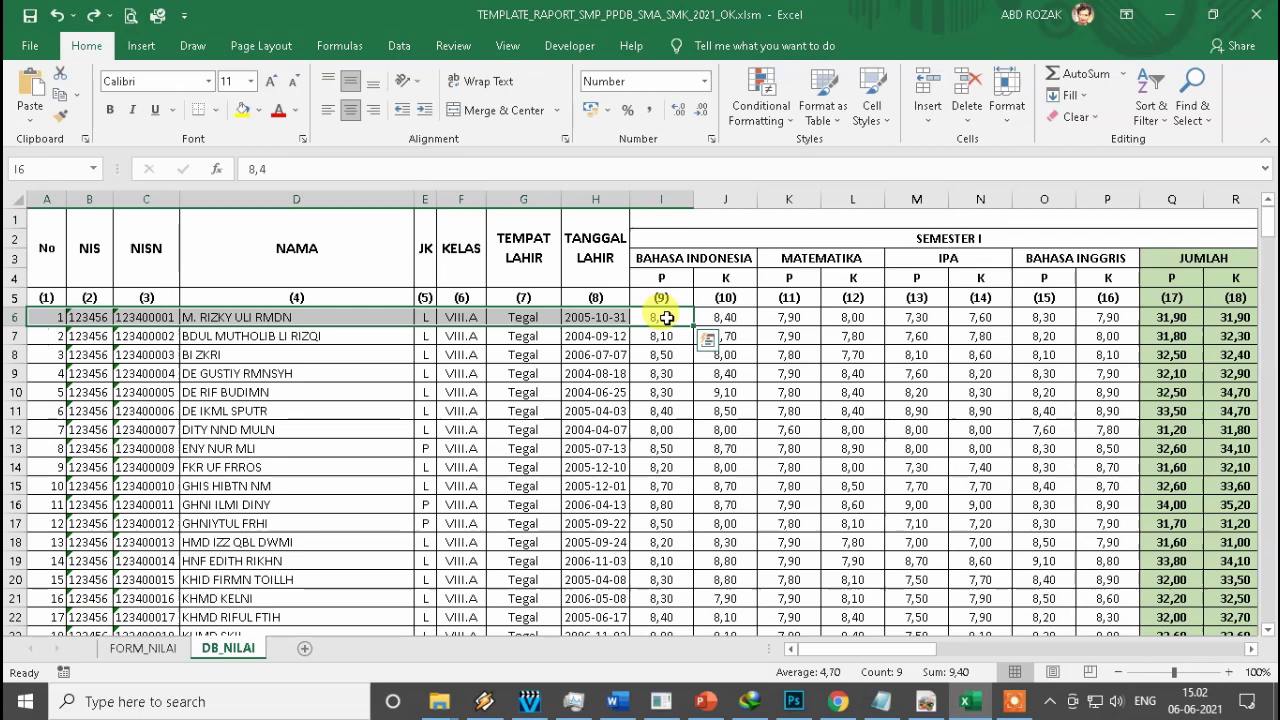
key("Right")
key("Right")
key("Left")
key("Left")
key("Left")
key("Left")
key("Right")
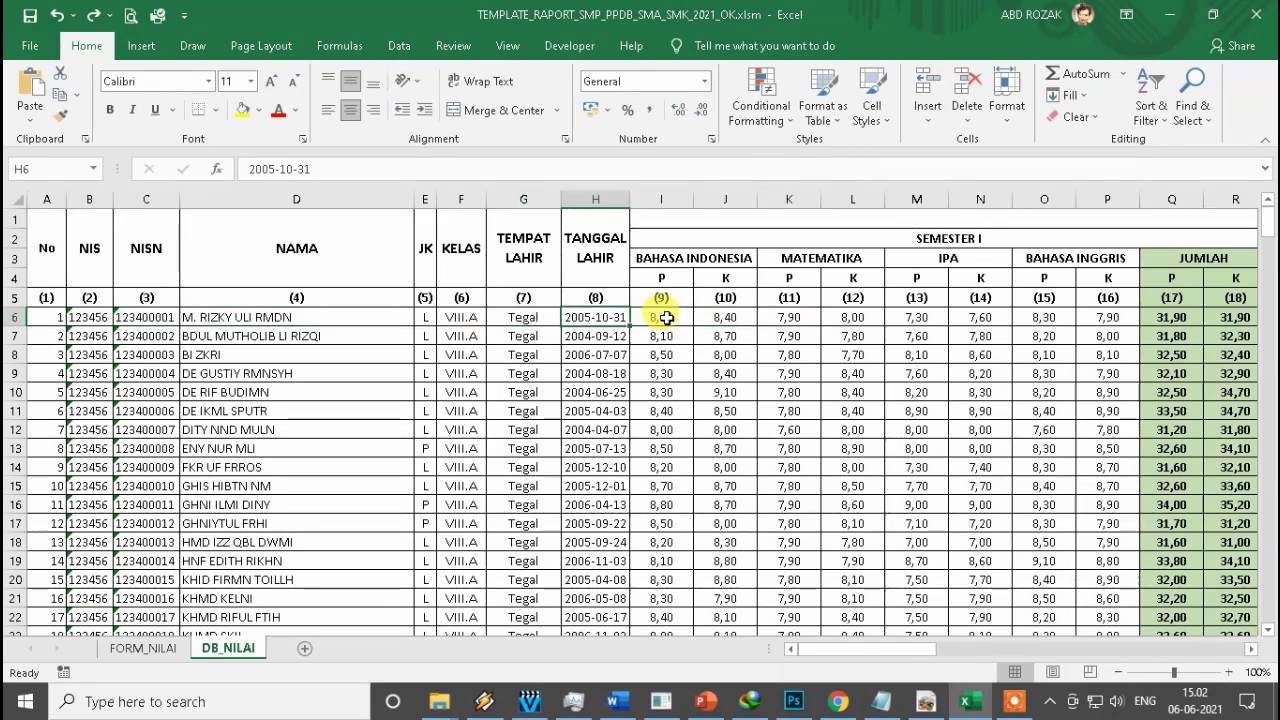
key("Left")
key("Left")
key("Left")
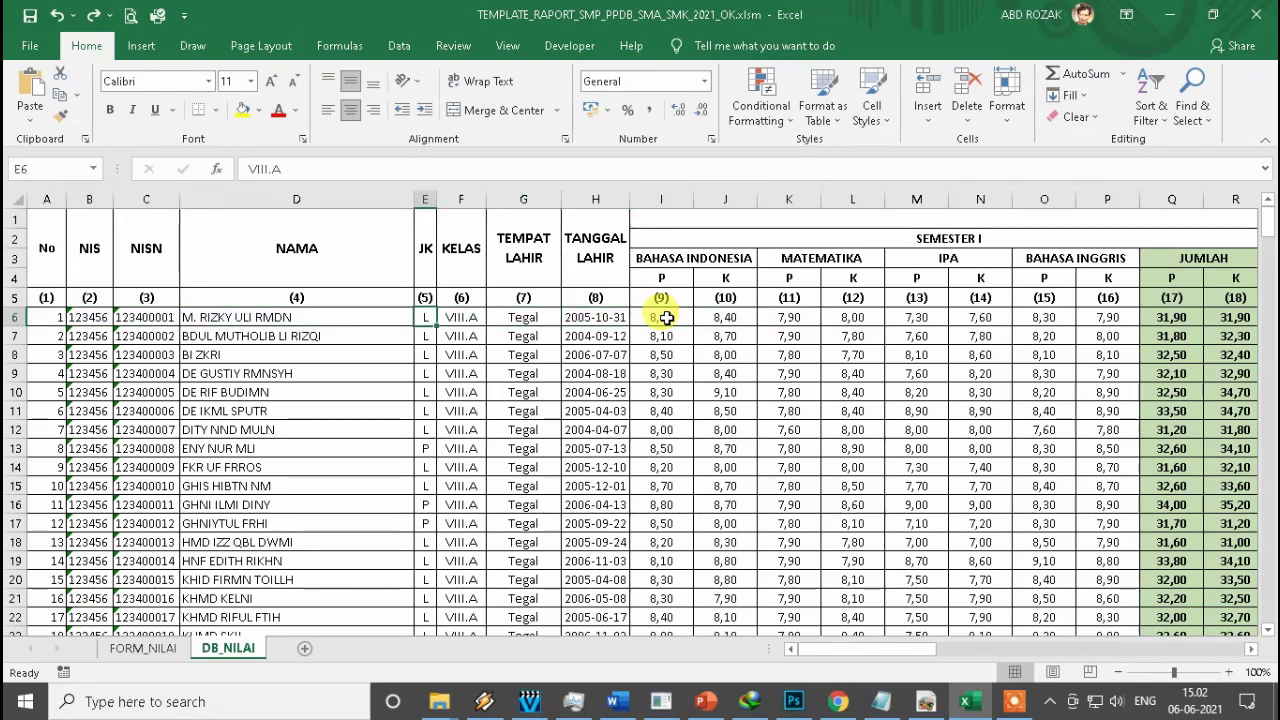
key("Left")
key("Left")
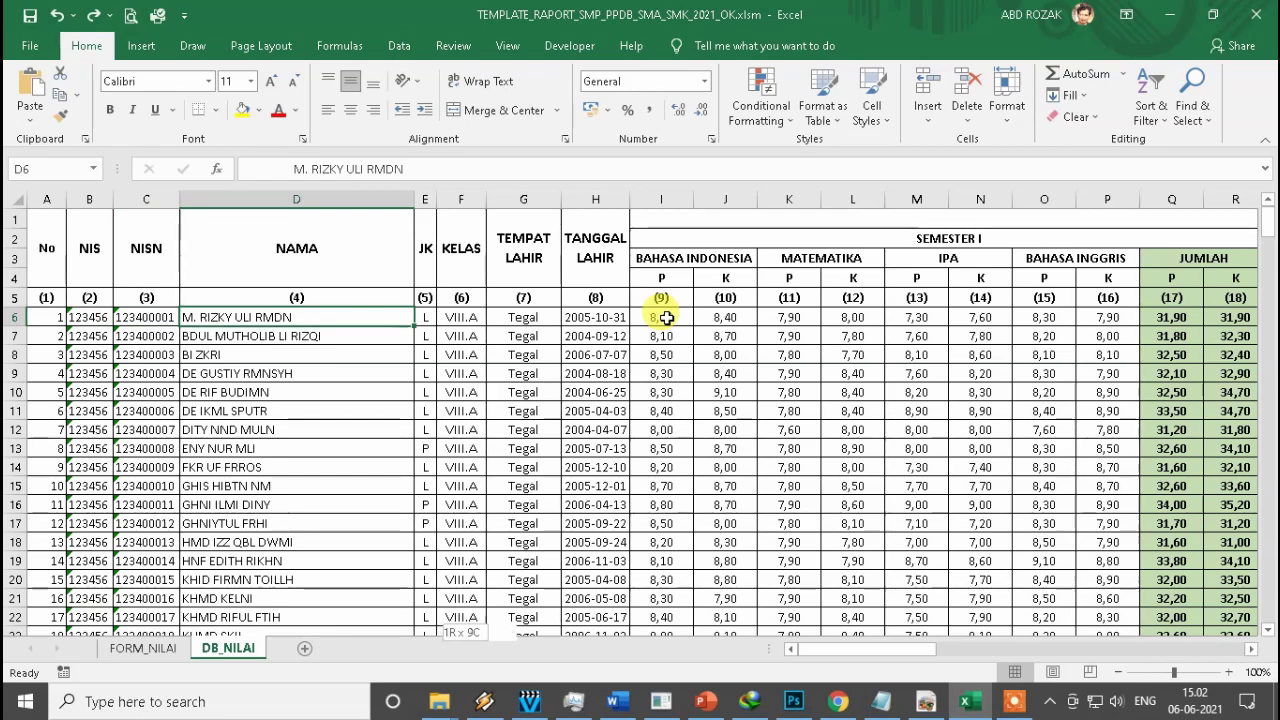
key("ctrl+shift+Down")
key("Up")
key("Up")
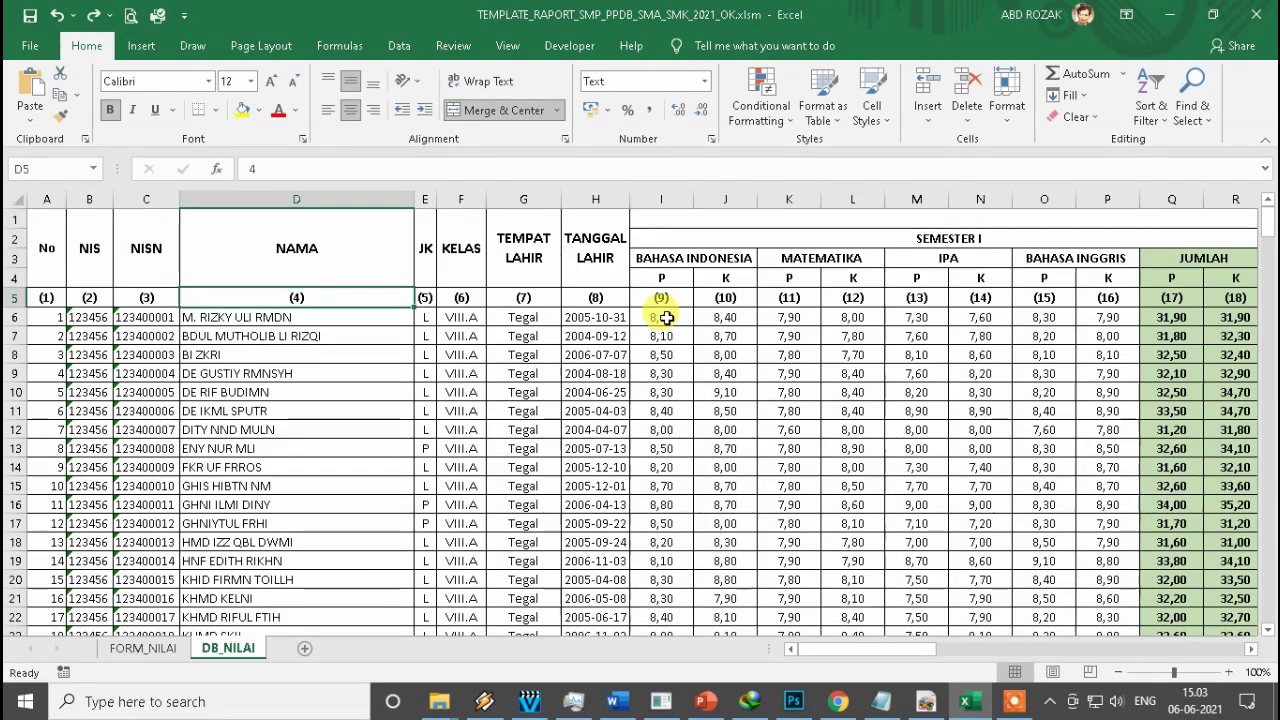
key("Down")
key("Down")
key("Down")
key("Up")
key("Left")
key("Left")
key("Left")
key("Right")
key("Right")
key("Right")
key("Right")
key("Left")
key("shift+Down")
key("shift+Down")
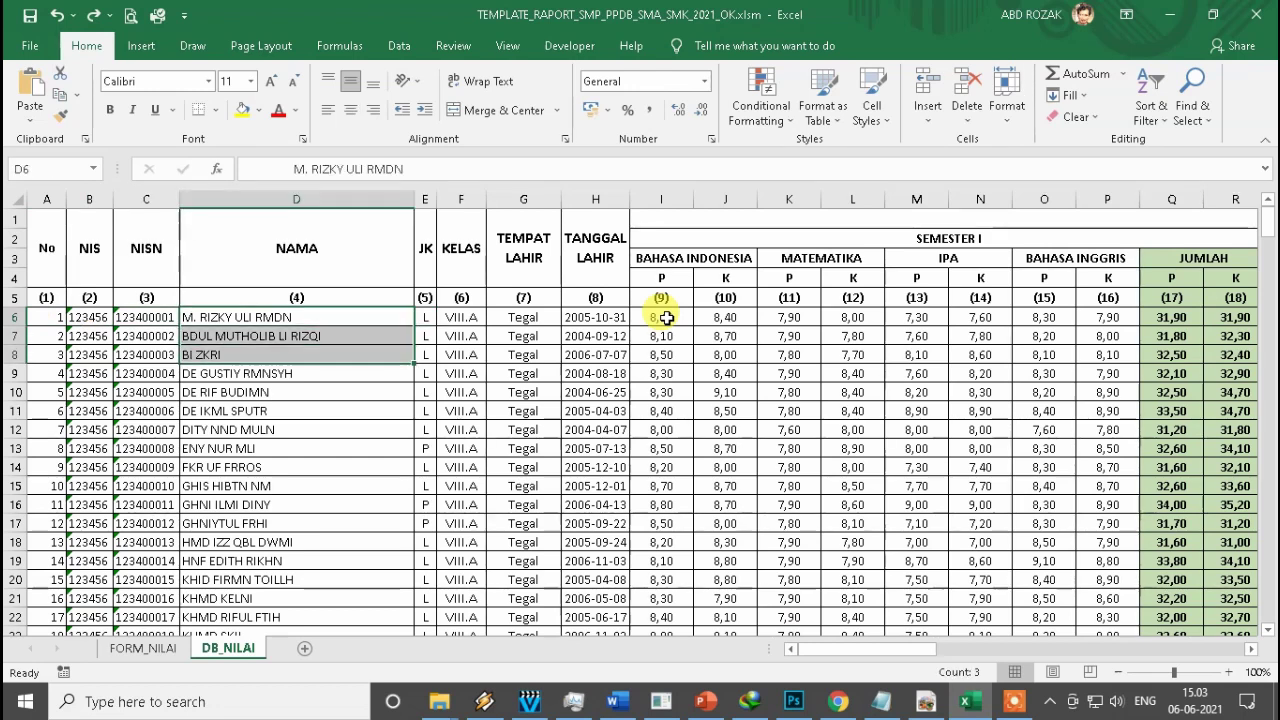
key("Delete")
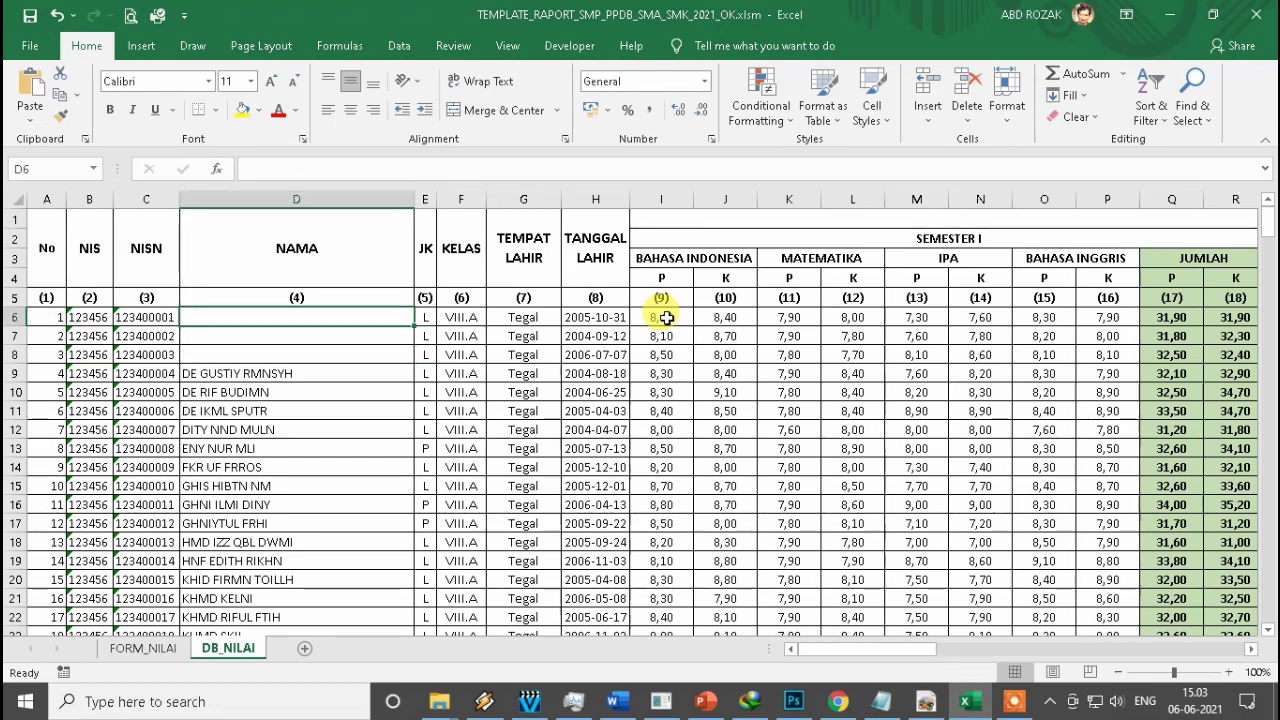
key("ctrl+z")
key("Right")
key("Right")
key("Right")
key("Right")
key("Right")
key("Right")
key("Right")
key("Right")
key("Right")
key("Right")
key("Right")
key("Right")
key("Right")
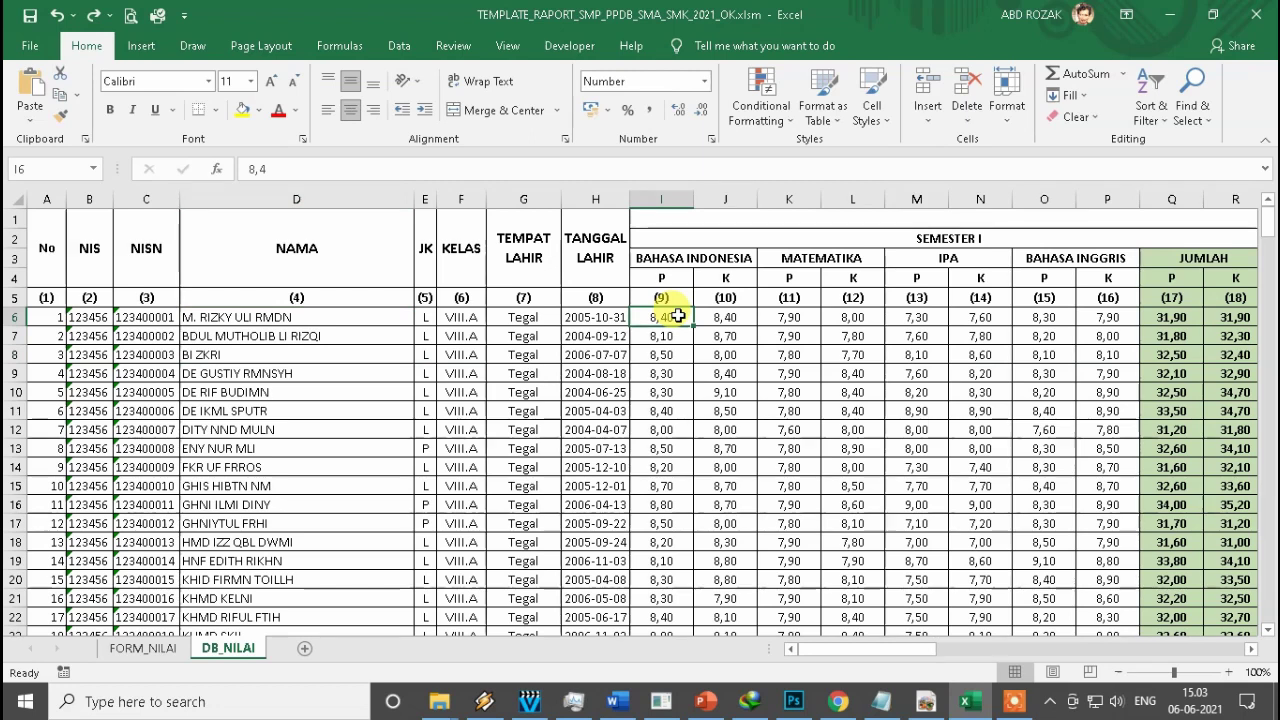
key("Right")
key("Right")
key("Right")
key("Right")
key("Right")
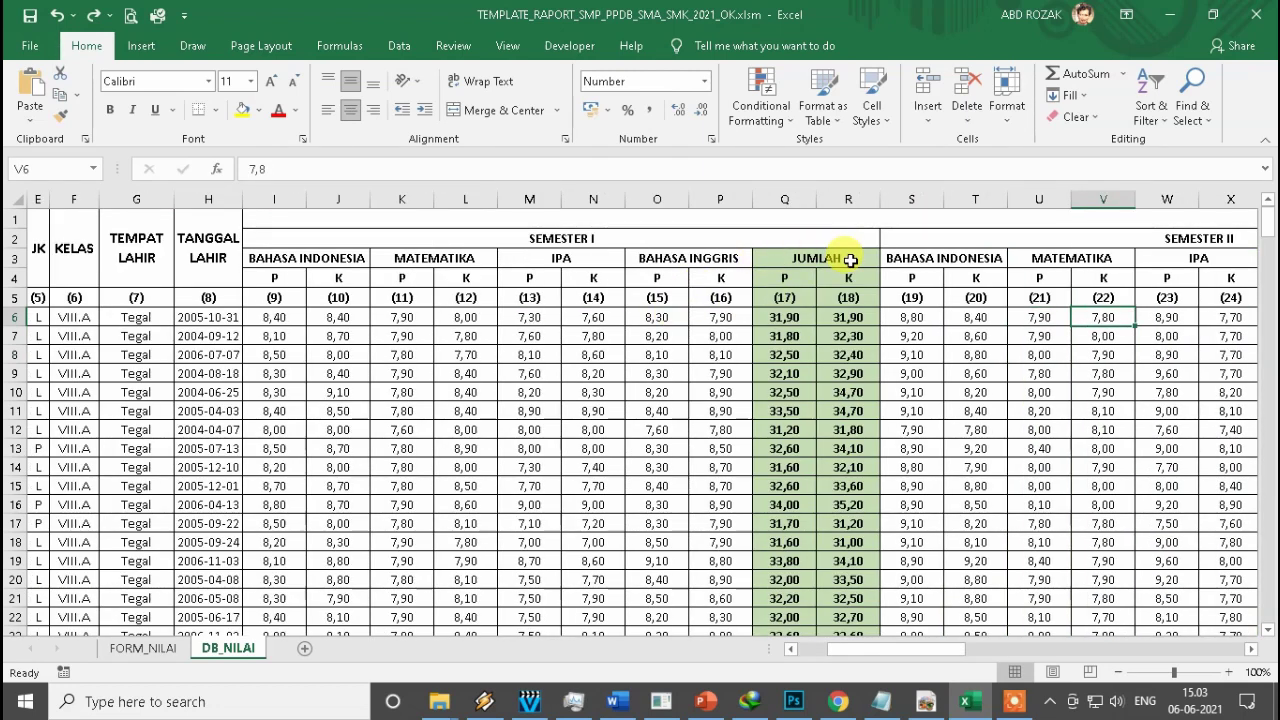
key("Right")
key("Right")
key("Right")
key("Right")
key("Right")
key("Right")
key("Right")
key("Right")
key("Right")
key("Right")
key("Right")
key("Right")
key("Right")
key("Right")
key("Right")
key("Right")
key("Right")
key("Right")
key("Right")
key("Right")
key("Right")
key("Right")
key("Right")
key("Right")
key("Right")
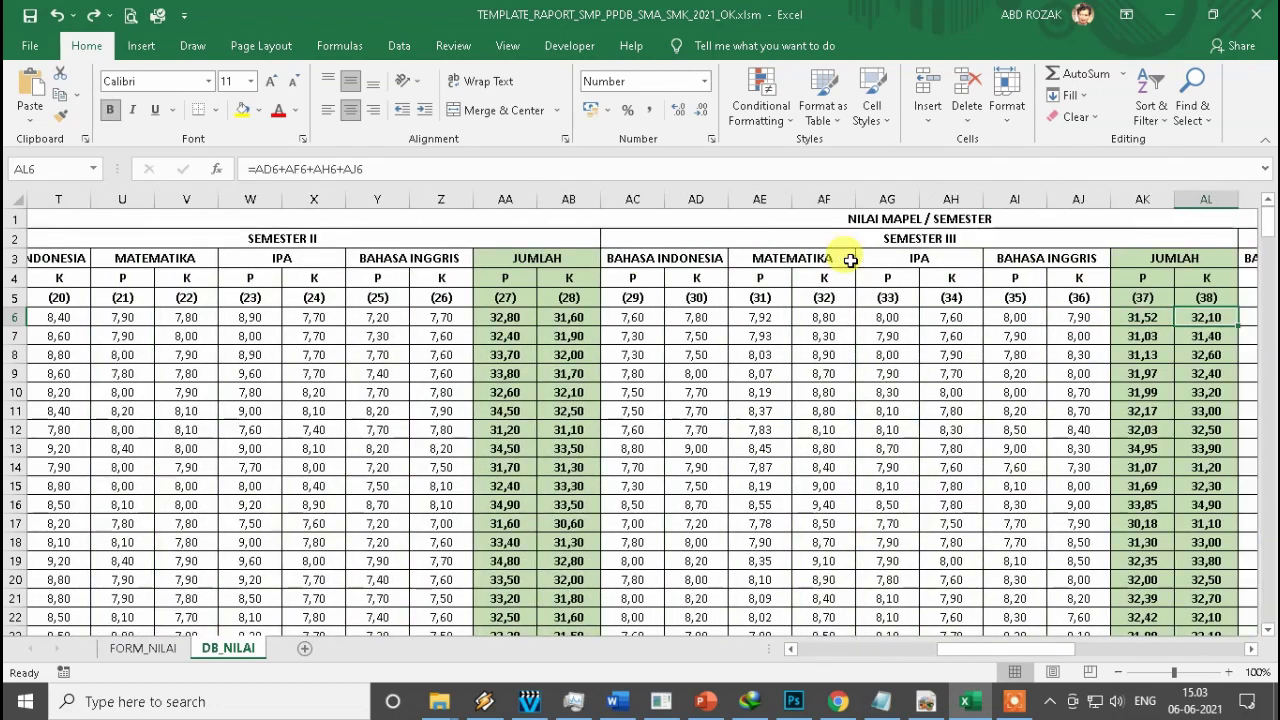
key("Right")
key("Right")
key("Right")
key("Right")
key("Right")
key("Right")
key("Right")
key("Right")
key("Right")
key("Right")
key("Right")
key("Right")
key("Right")
key("Right")
key("Right")
key("Right")
key("Right")
key("Right")
key("Right")
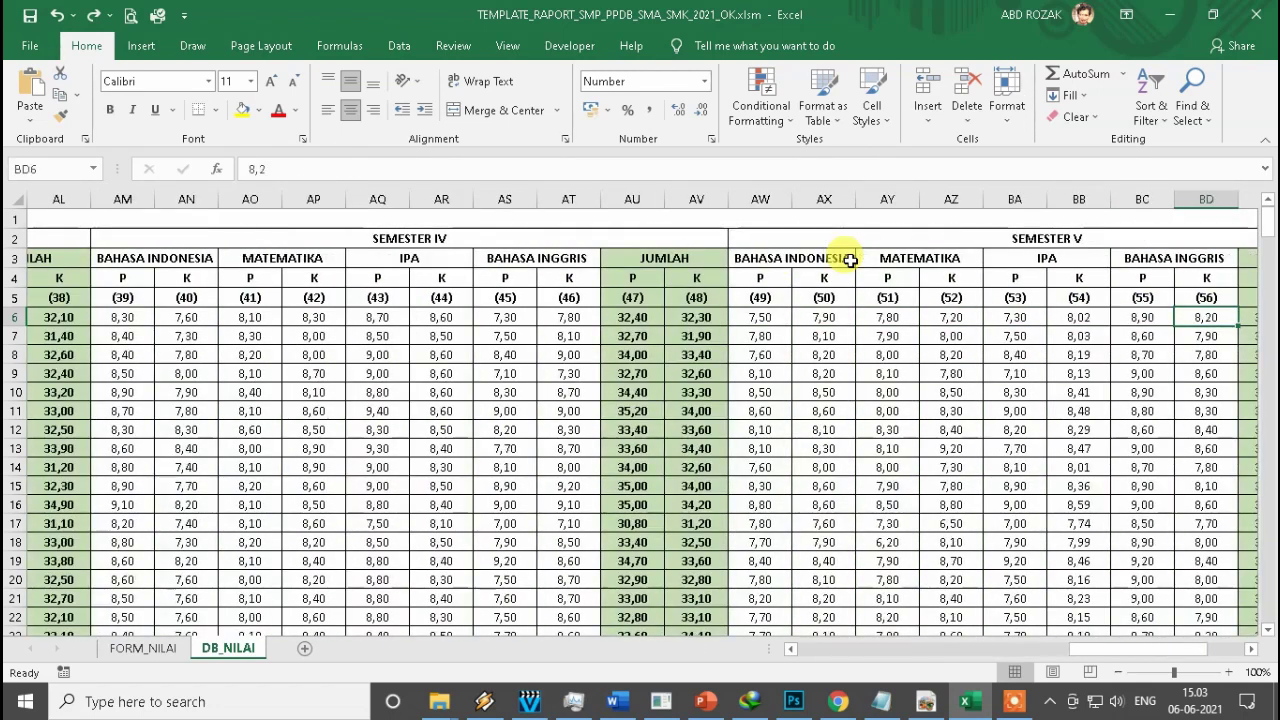
key("ctrl+Left")
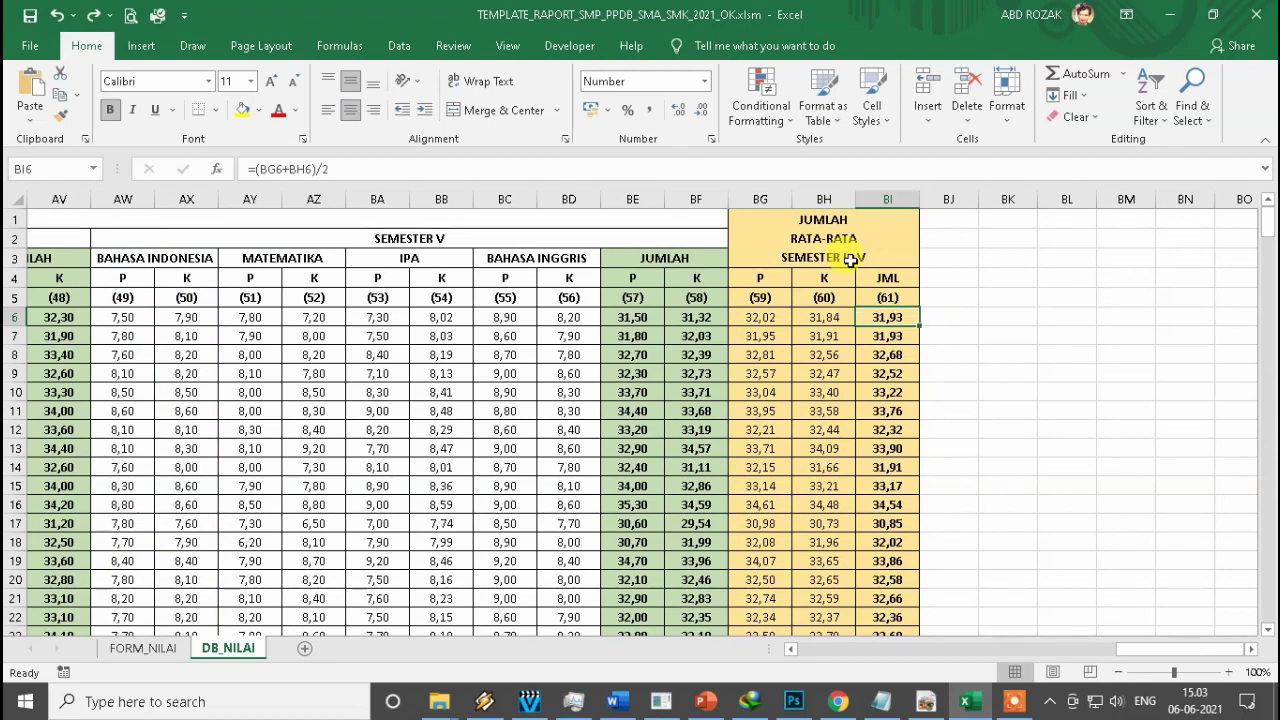
key("ctrl+Left")
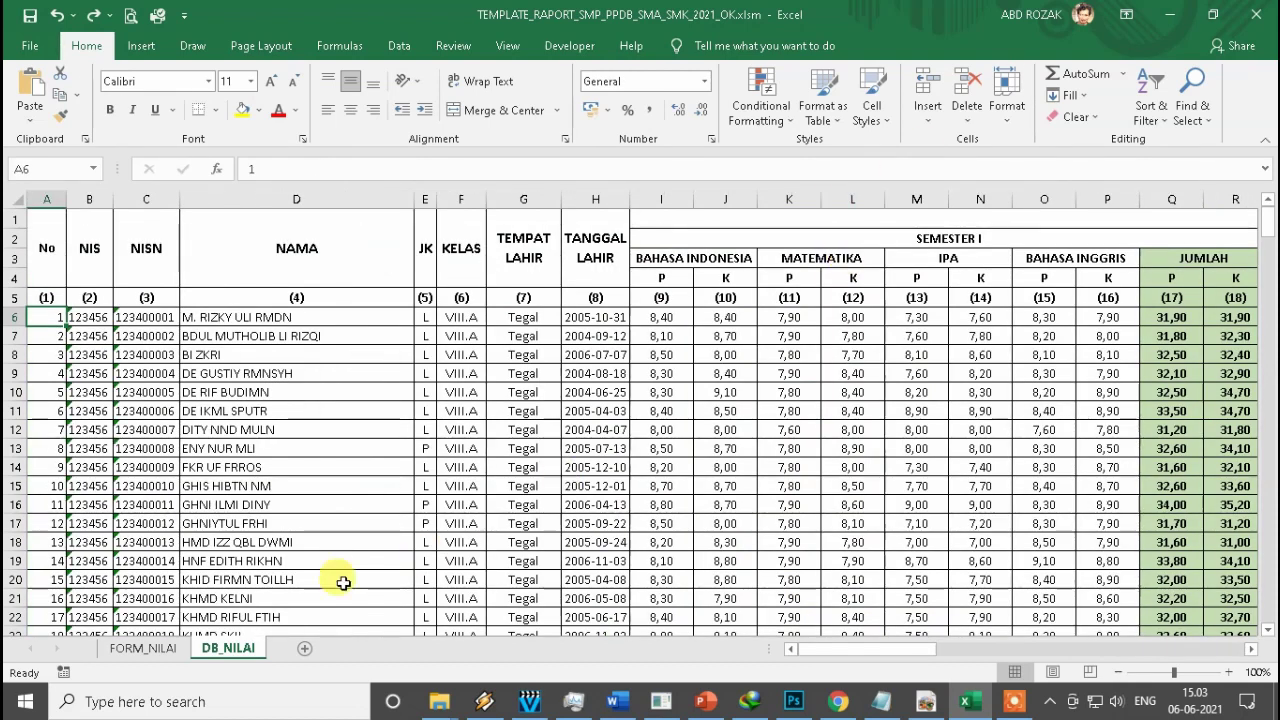
Return to the FORM_NILAI sheet and bring its semester grade table into view.
left_click(143, 648)
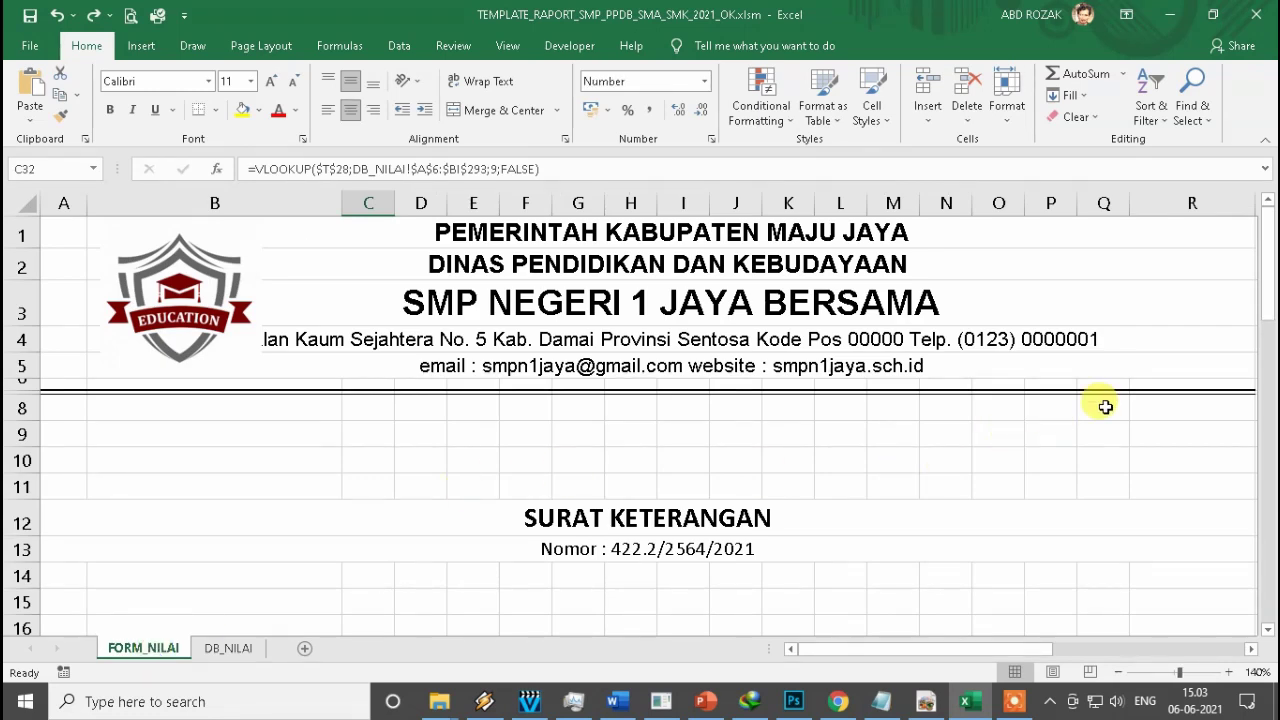
left_click_drag(1271, 262, 1266, 372)
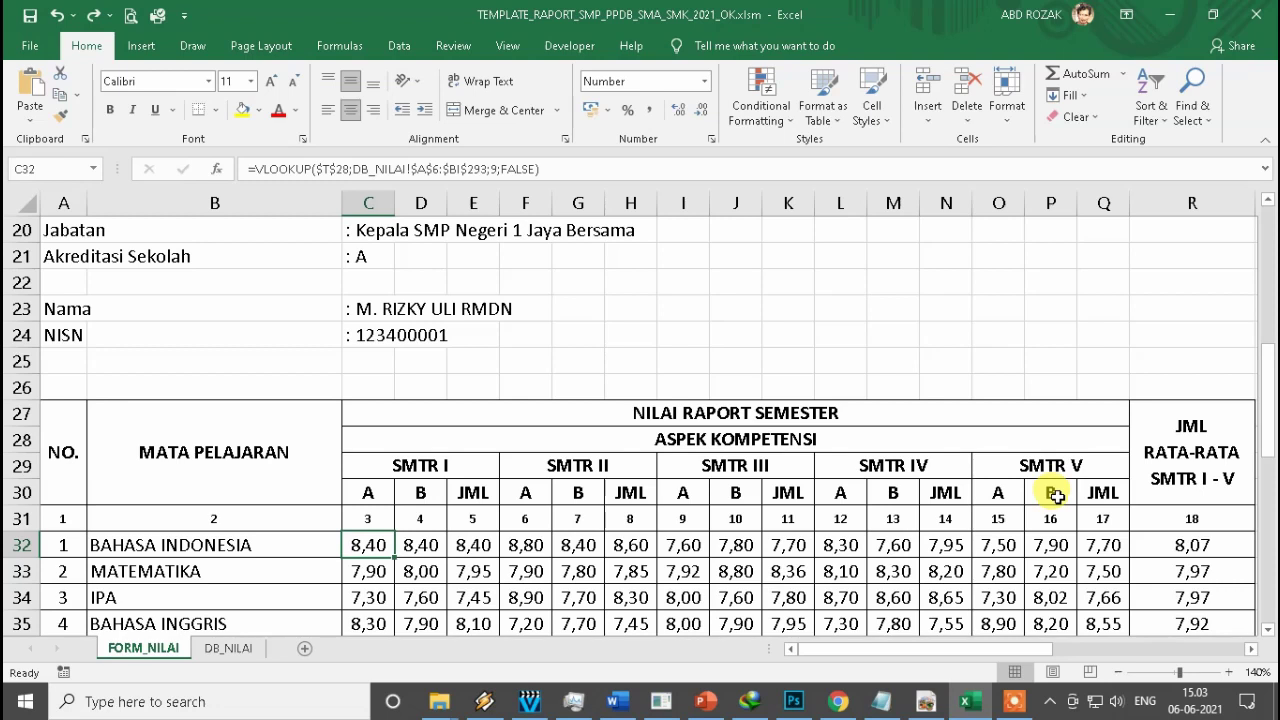
scroll(1040, 580, "down", 2)
left_click_drag(1005, 649, 1201, 650)
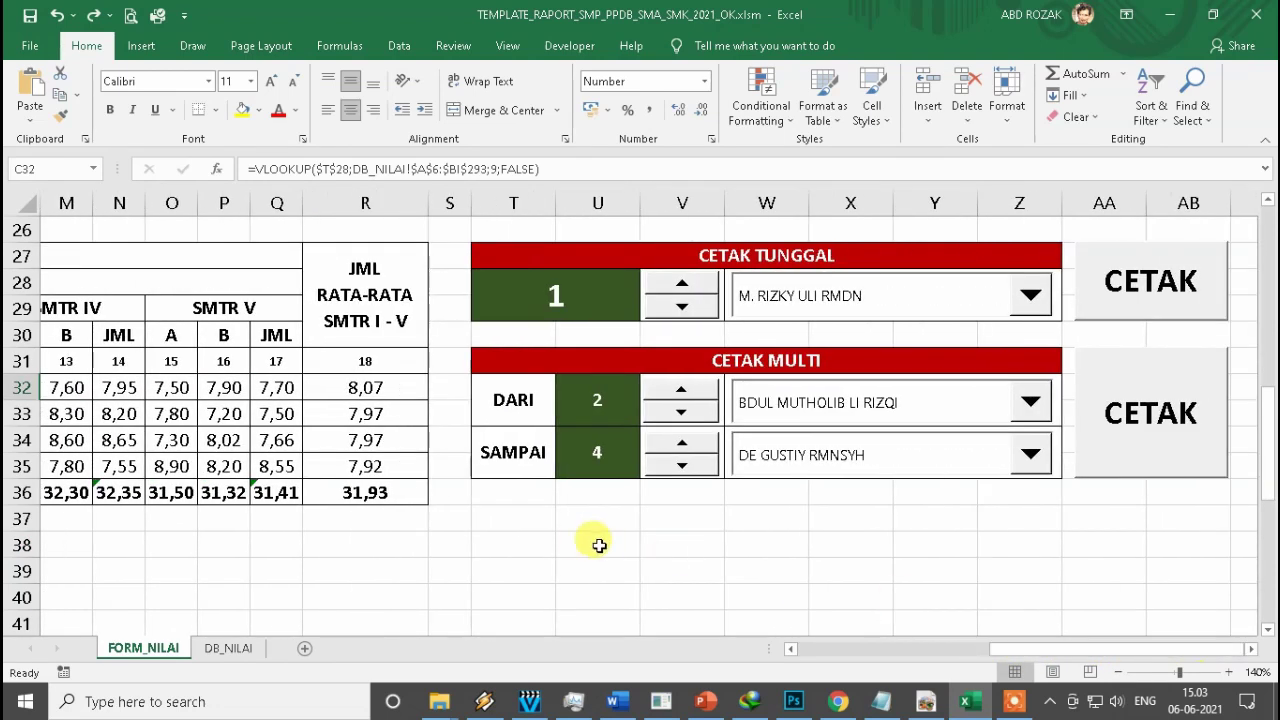
scroll(585, 543, "down", 3)
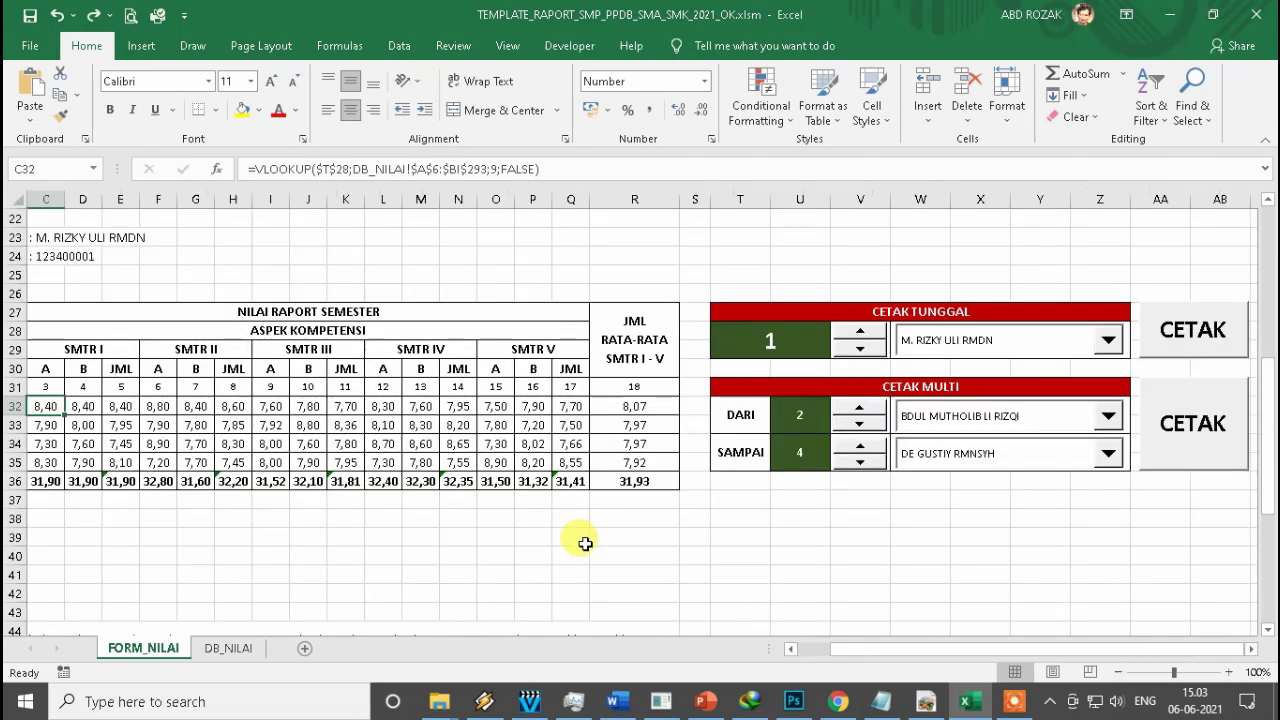
scroll(790, 549, "down", 1)
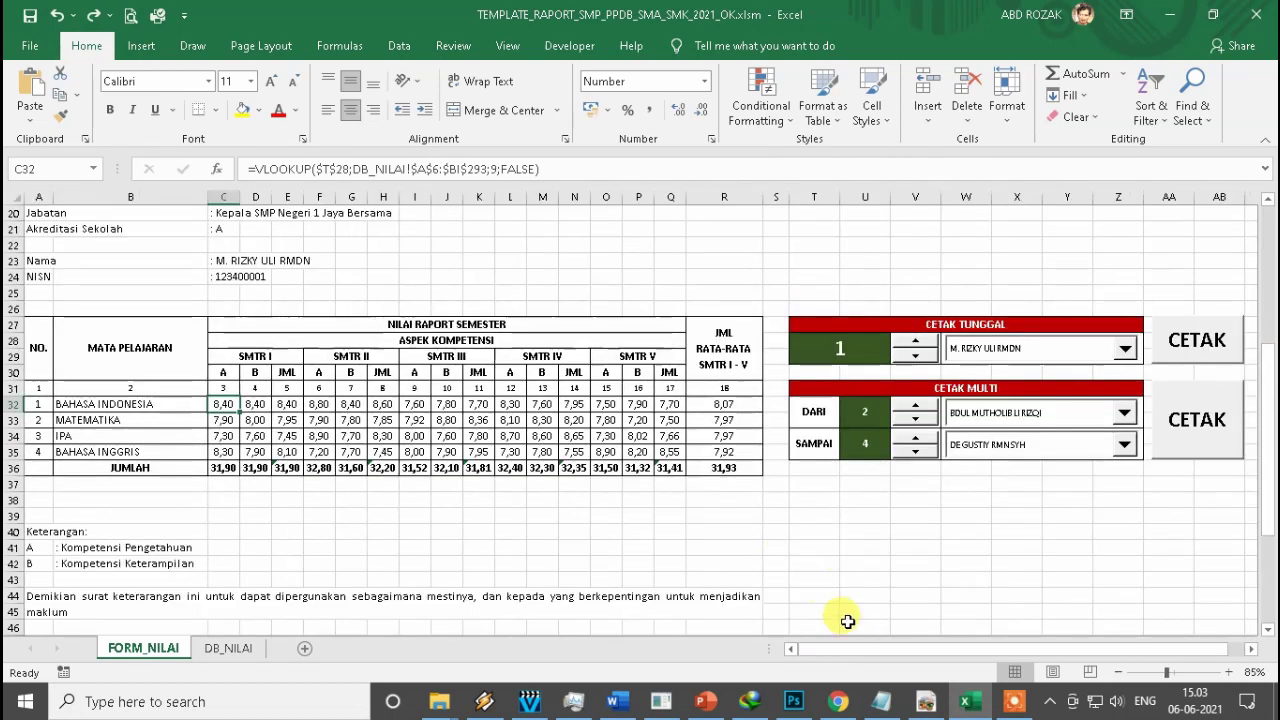
Select the report's grade block starting at C32.
left_click(700, 547)
left_click(428, 247)
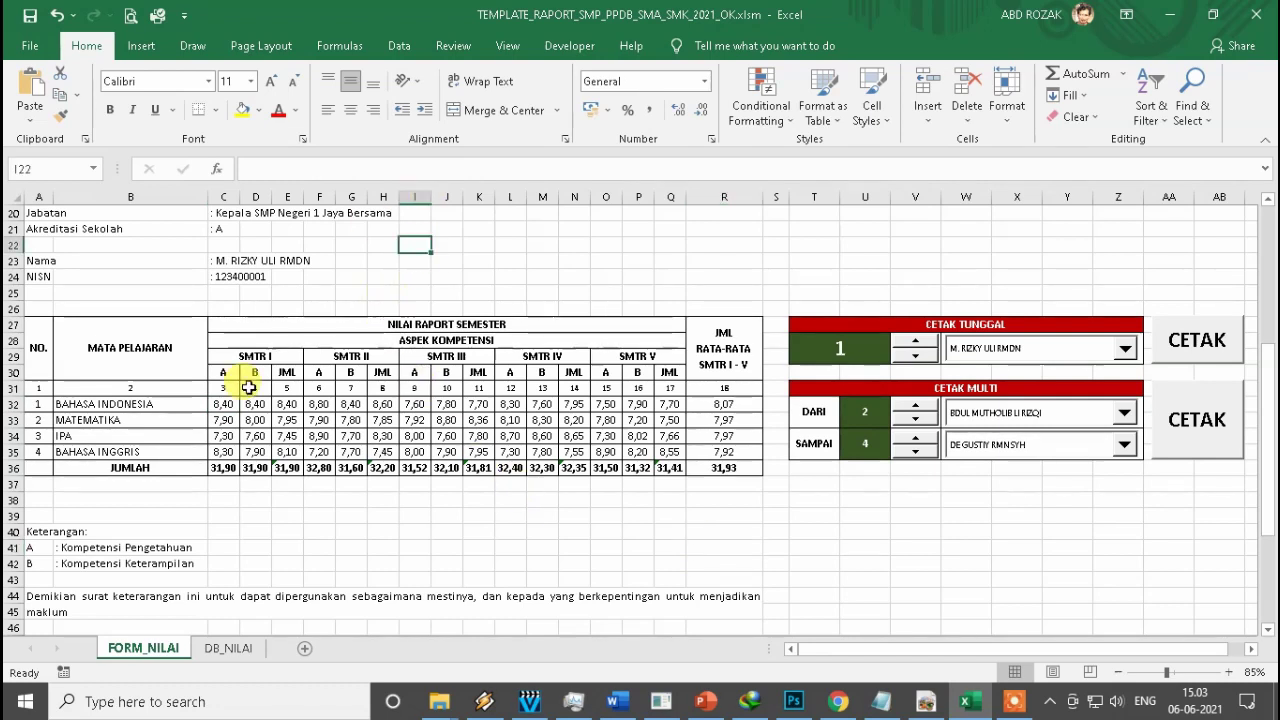
left_click_drag(226, 404, 664, 467)
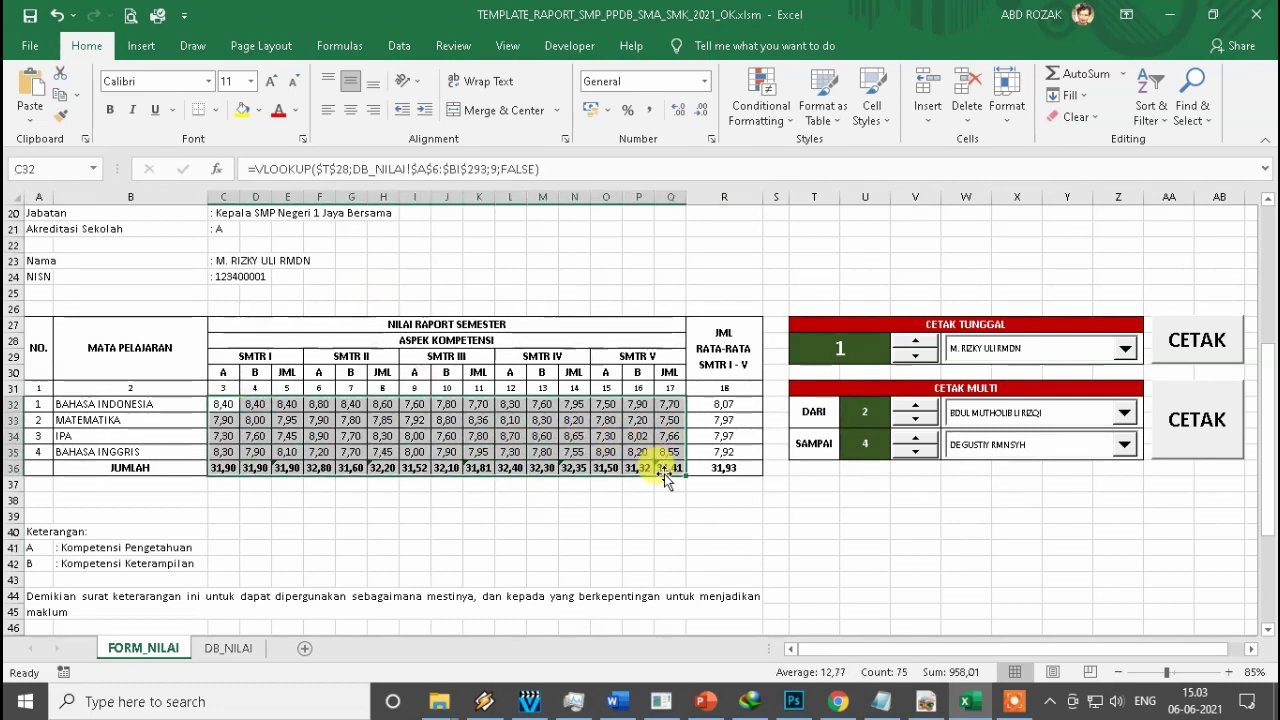
left_click(724, 499)
left_click(228, 647)
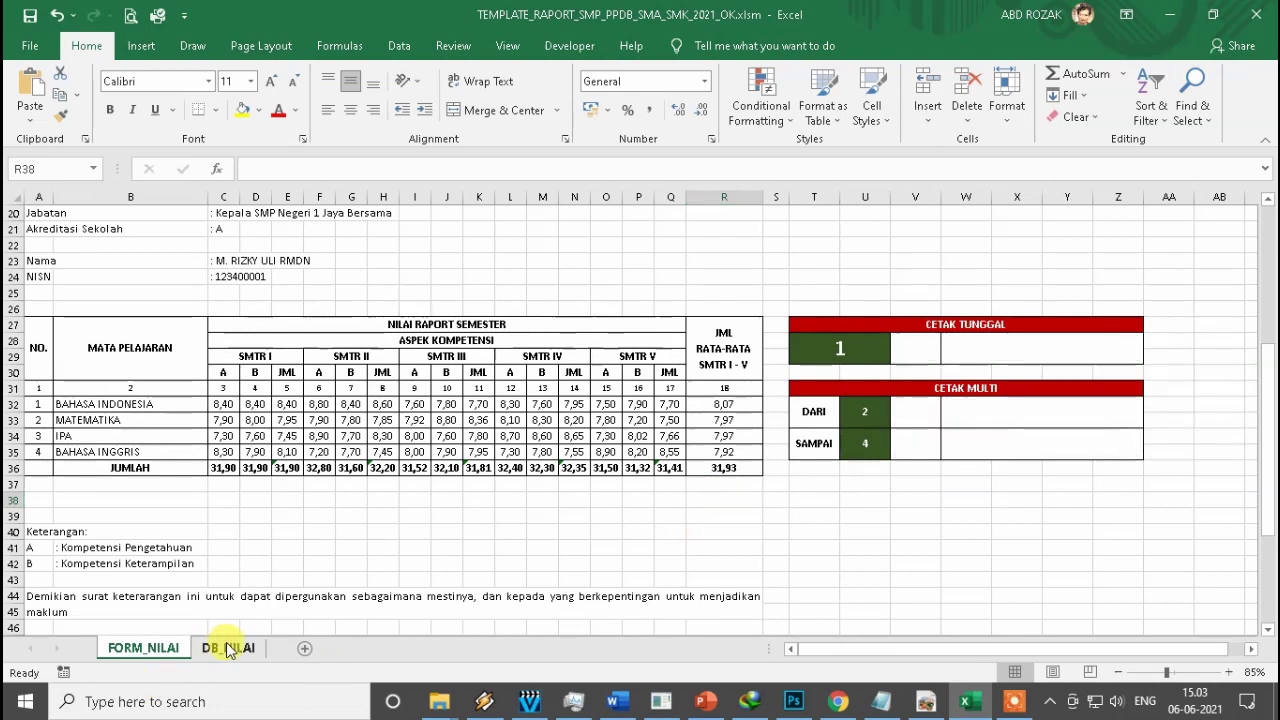
left_click(160, 648)
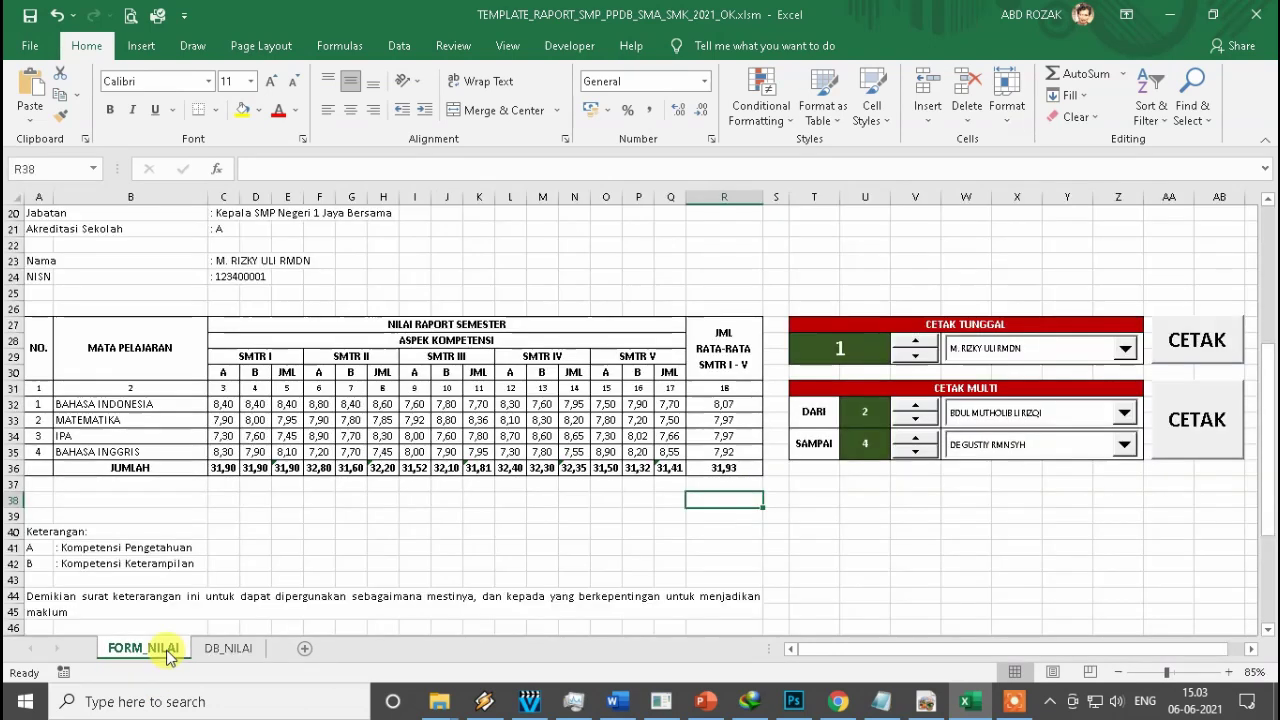
left_click_drag(224, 405, 714, 462)
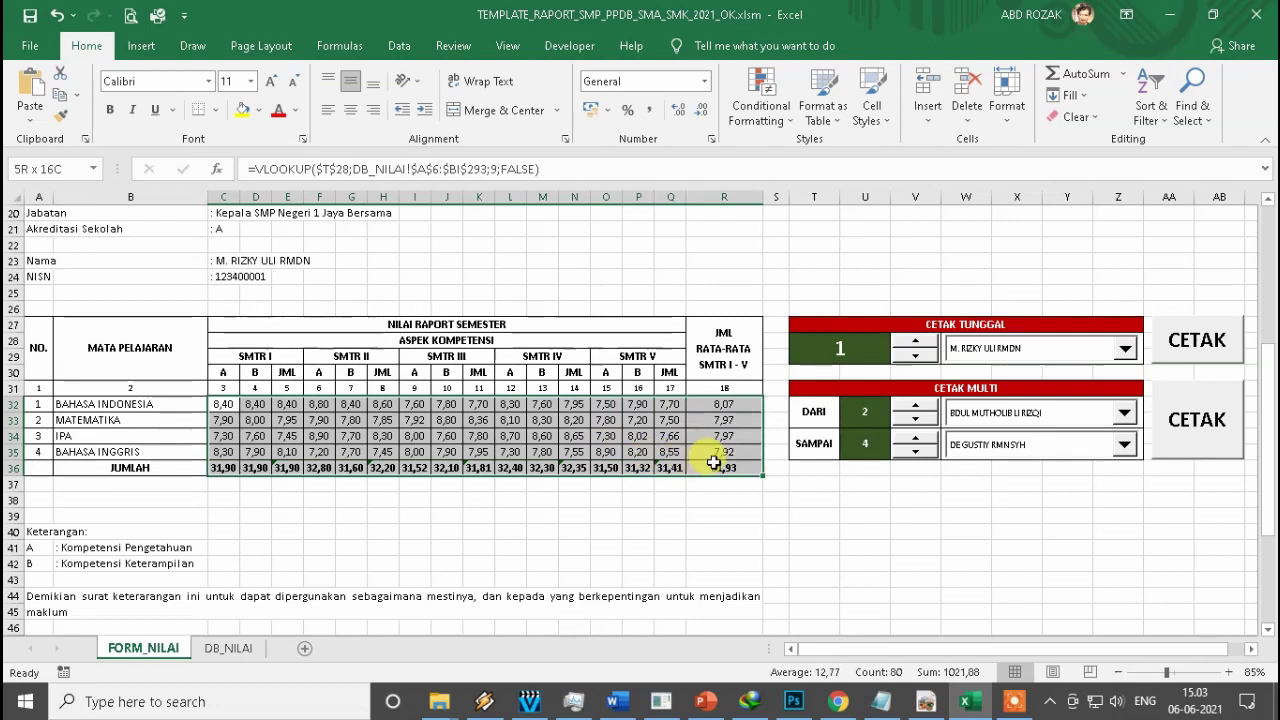
left_click(866, 518)
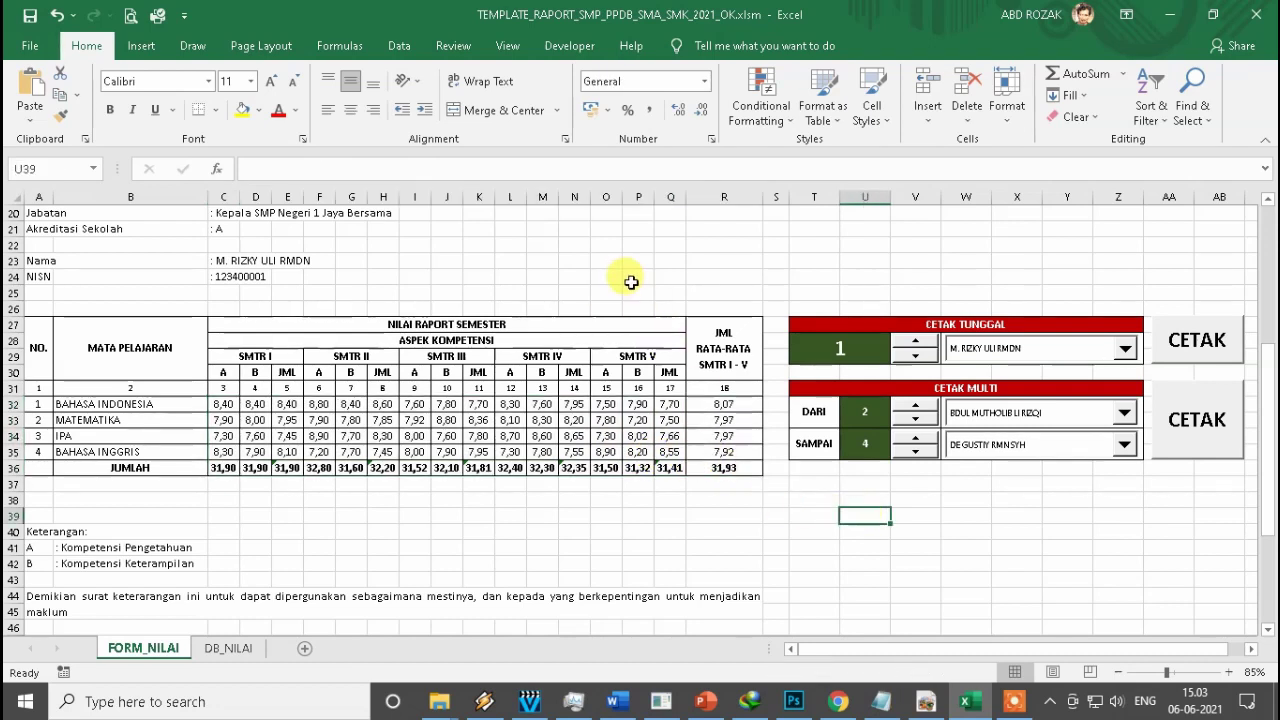
left_click(230, 276)
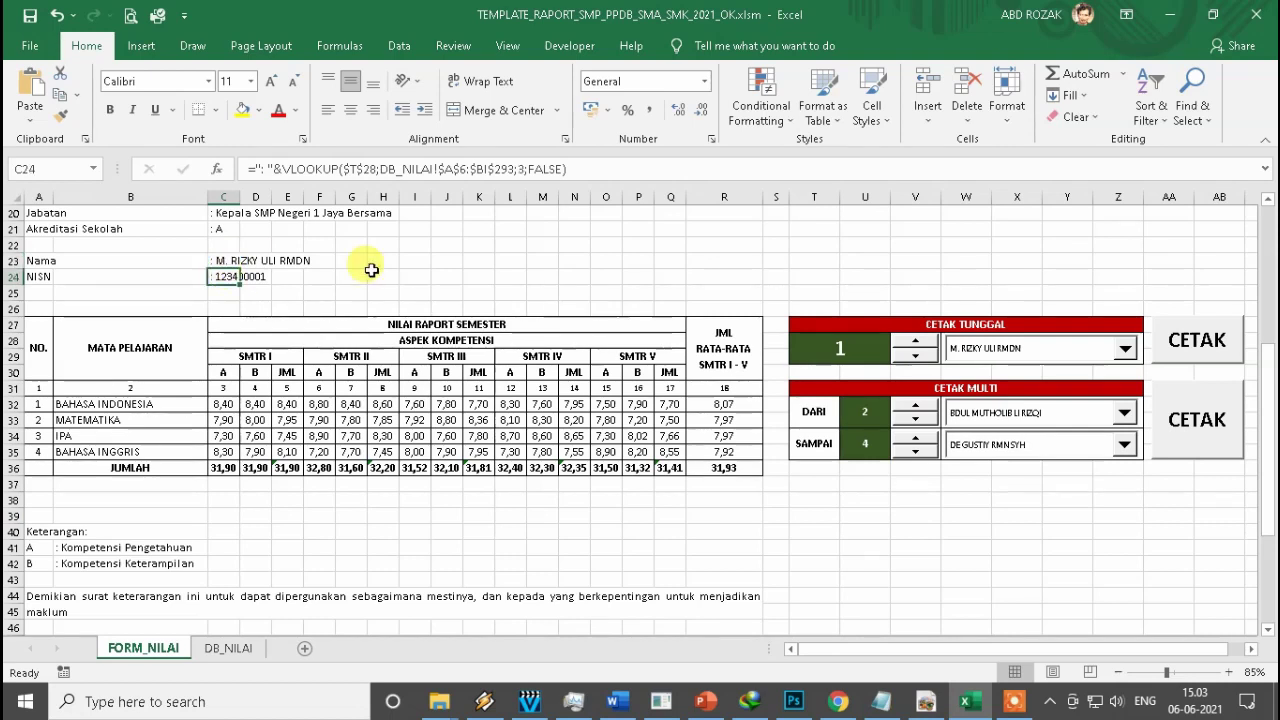
left_click(865, 346)
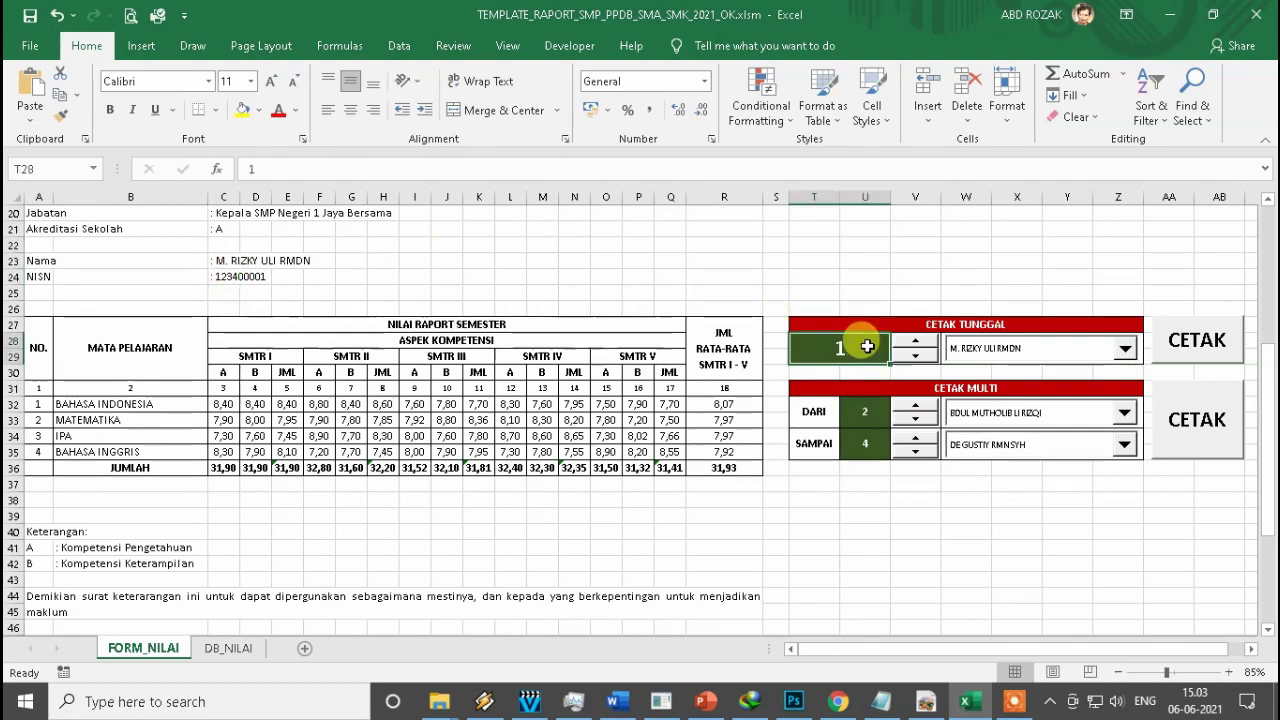
left_click(908, 323)
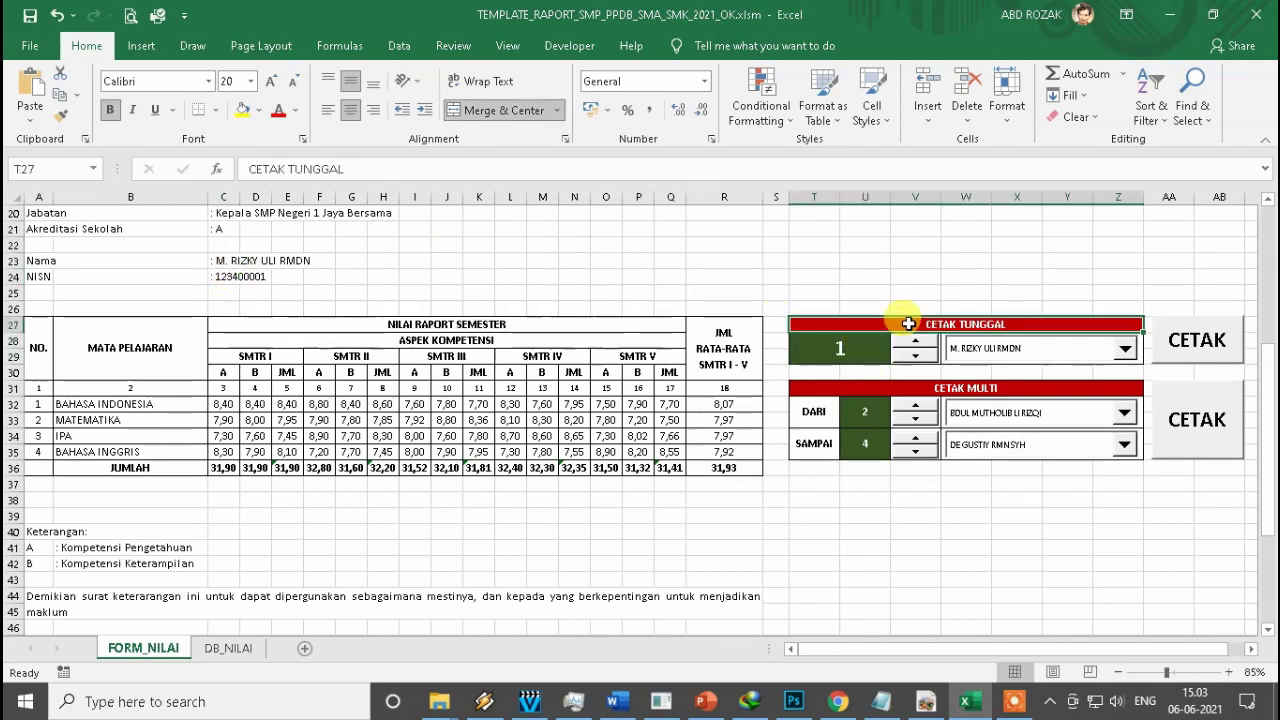
left_click(868, 354)
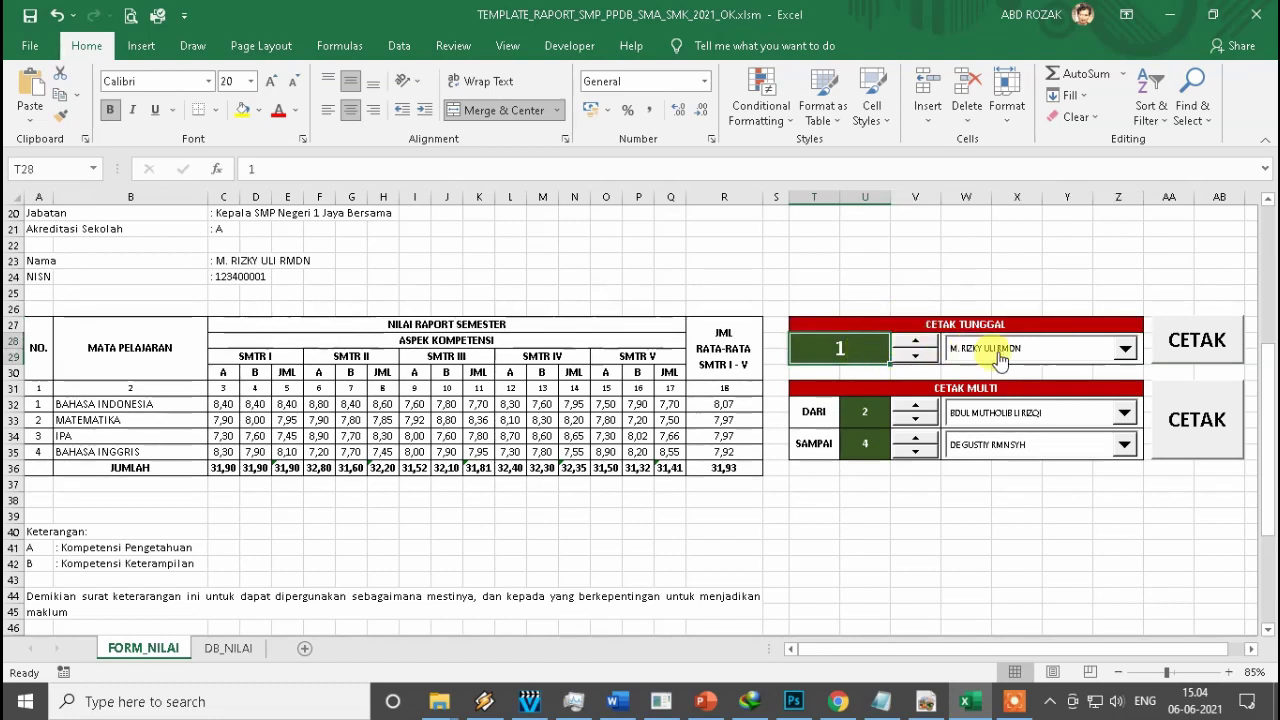
Step the report through students 2 and 3 while checking the C23 name and C24 NISN lookups.
left_click(226, 261)
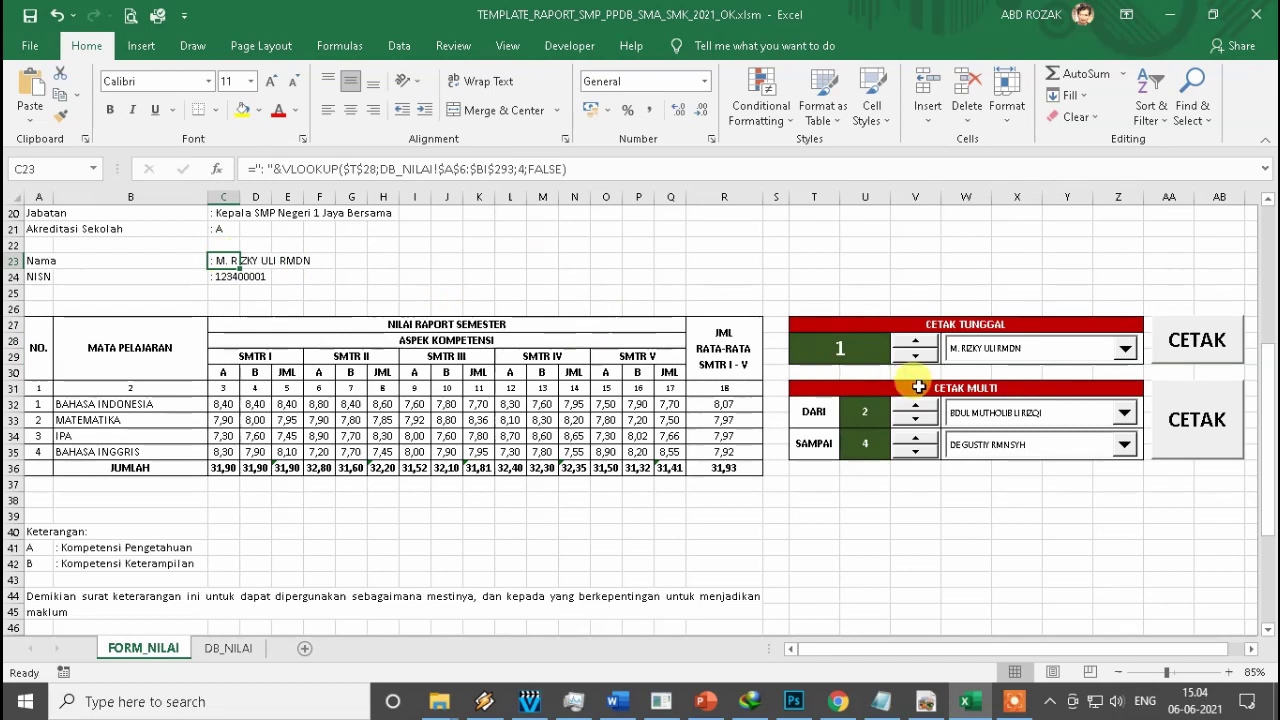
left_click(914, 342)
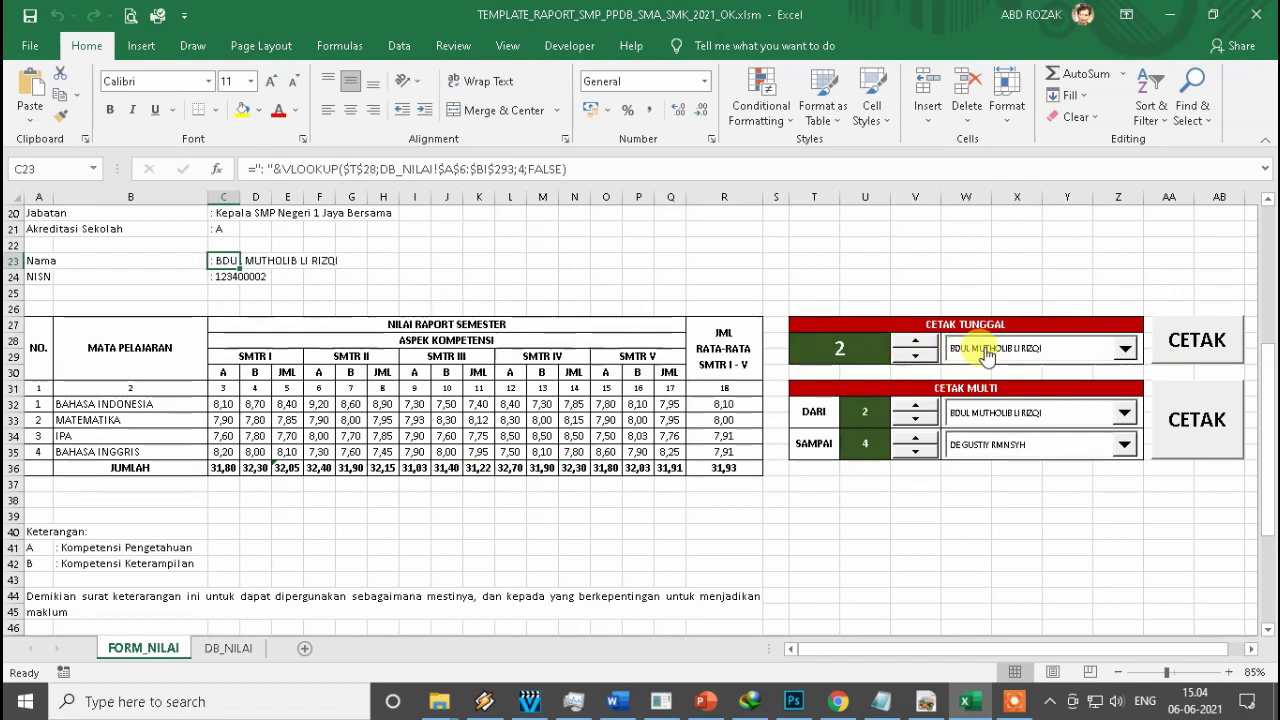
left_click(914, 341)
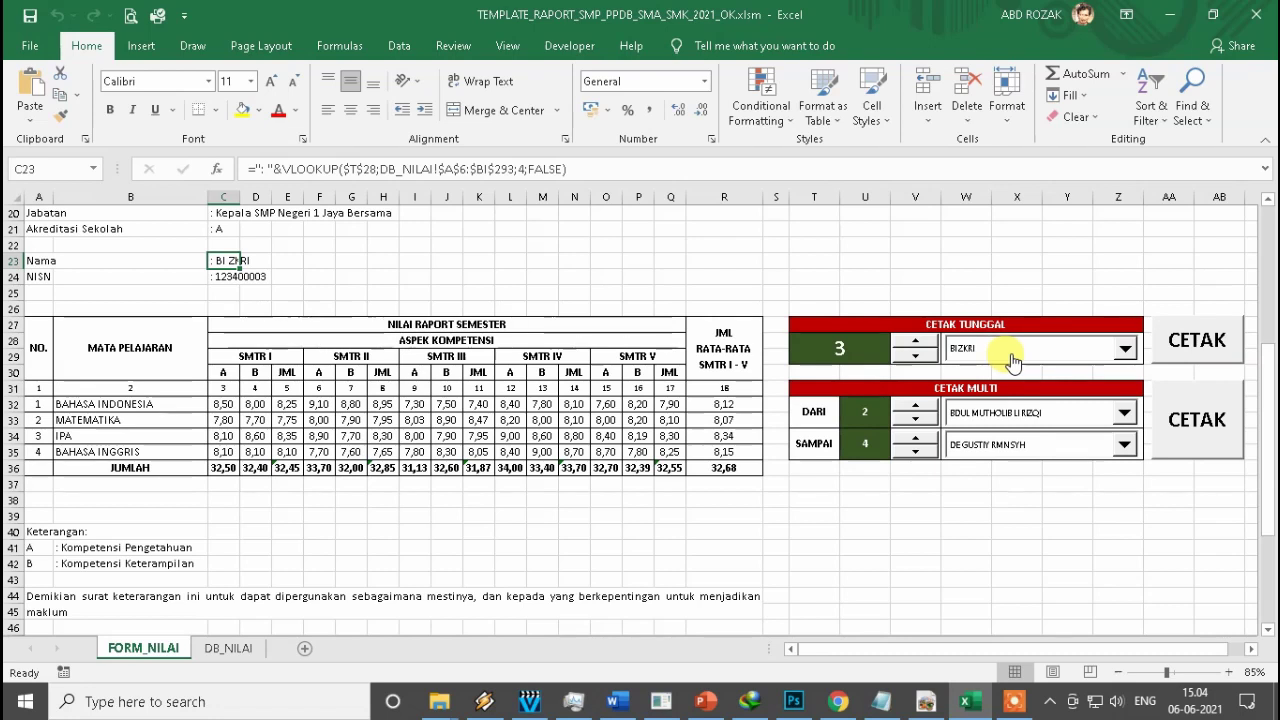
left_click(1125, 351)
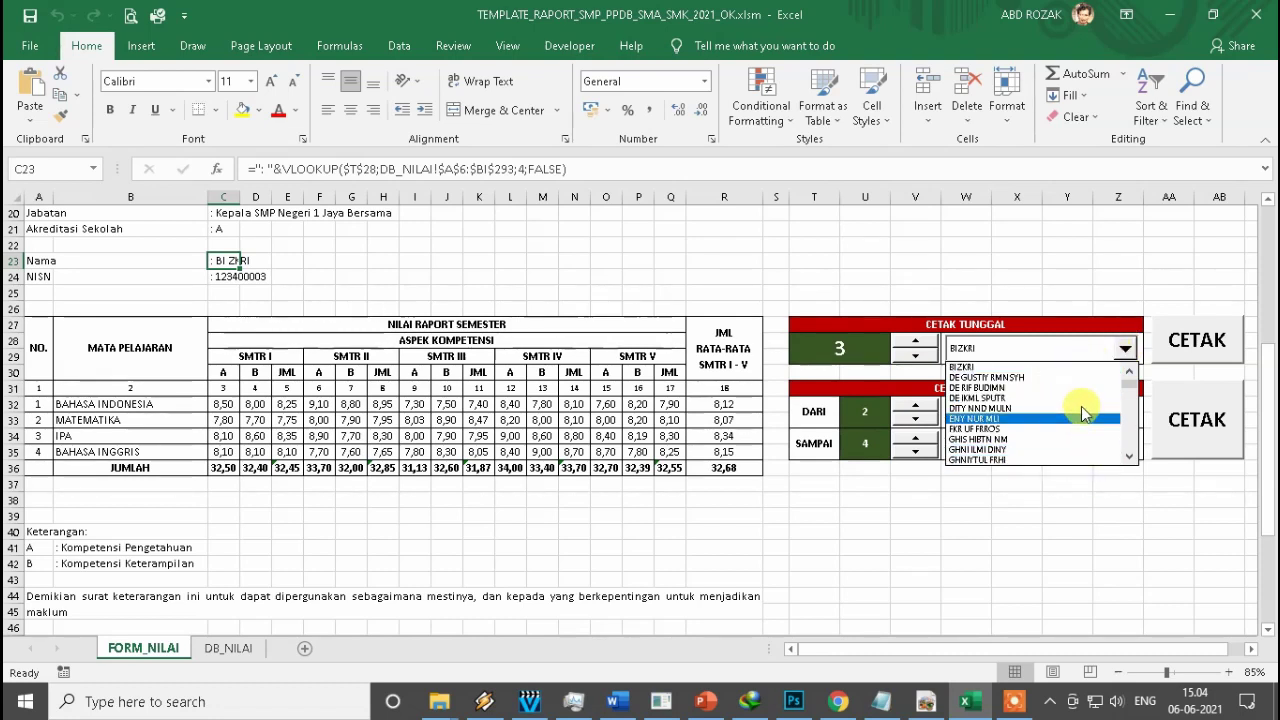
left_click(1125, 349)
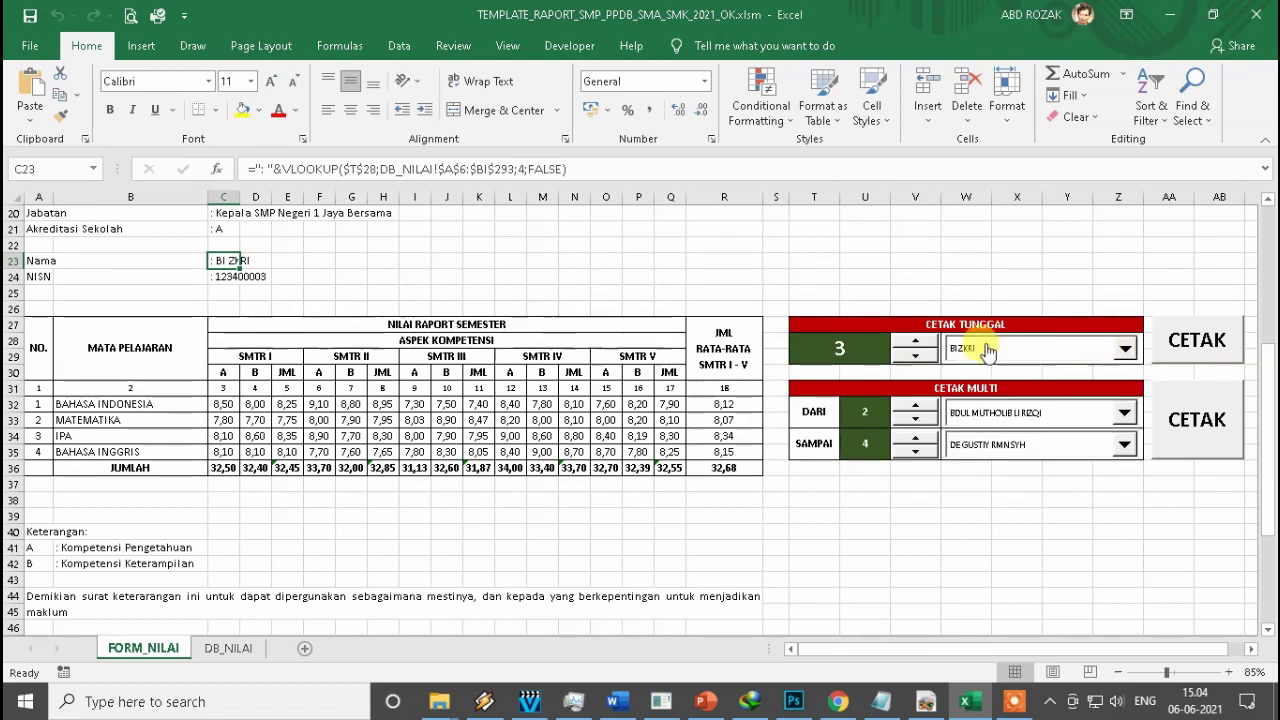
left_click(414, 290)
left_click(219, 274)
left_click(221, 259)
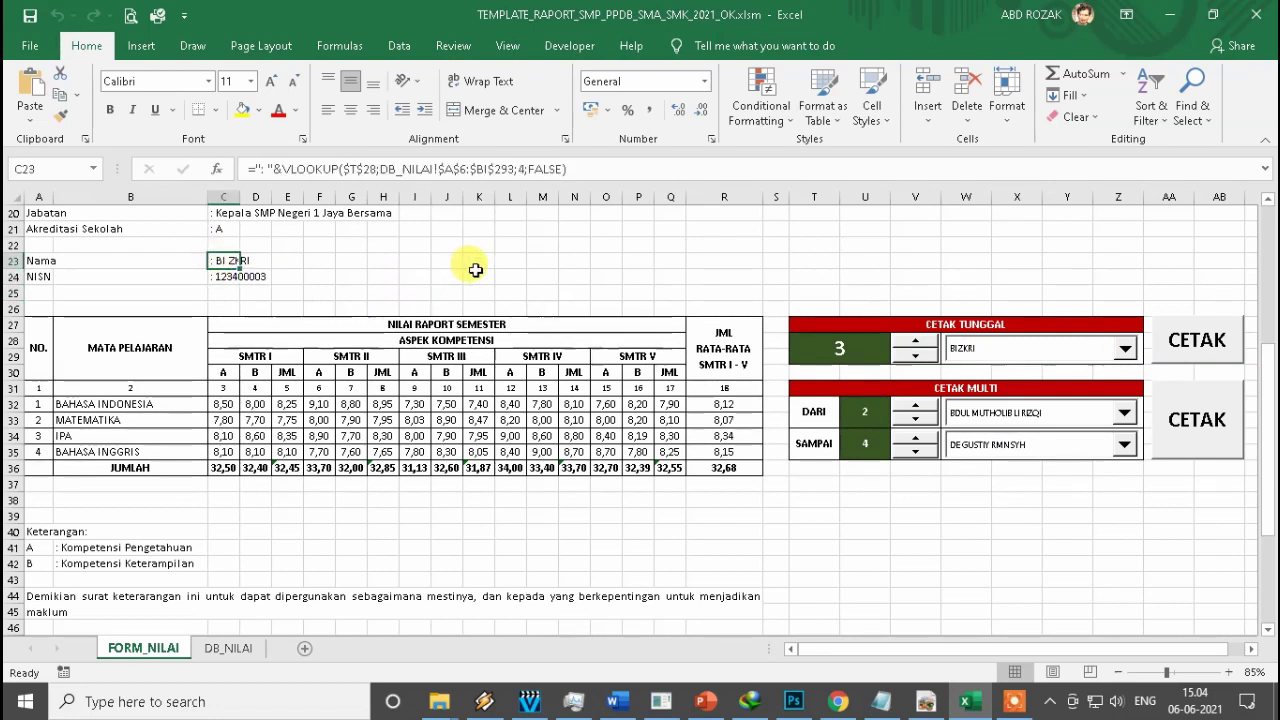
left_click(505, 260)
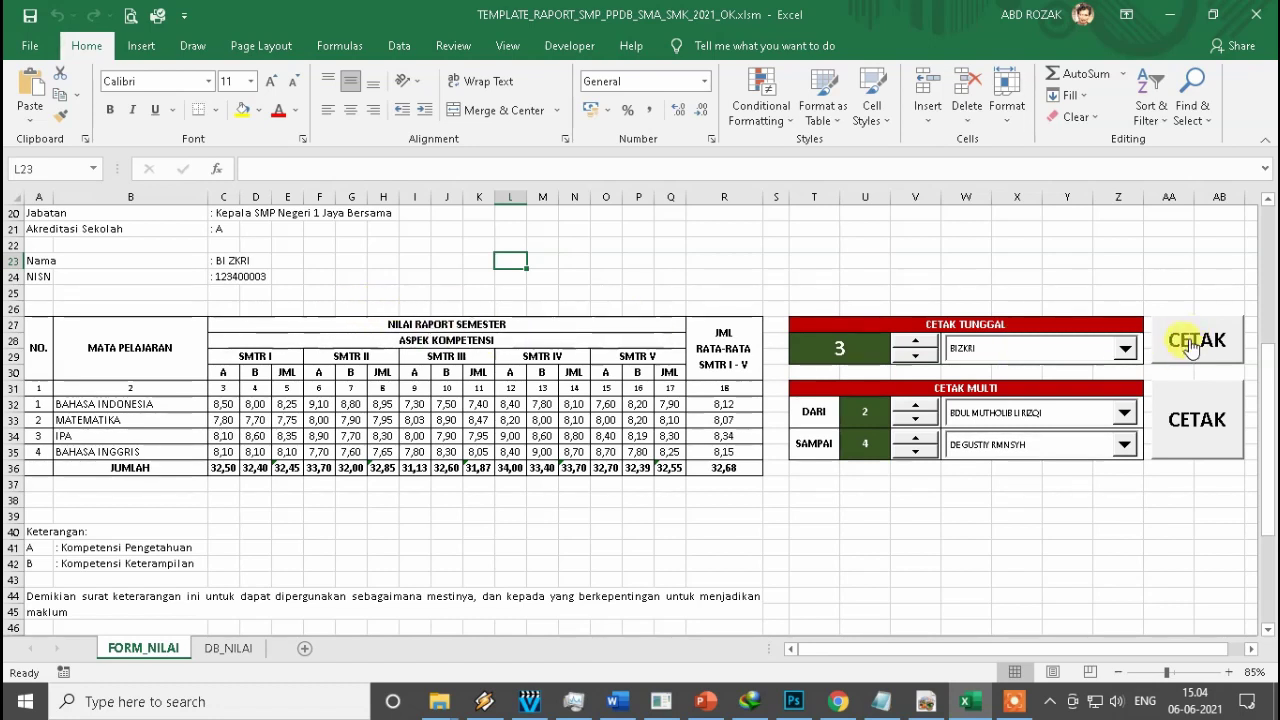
Choose student number 8 in the CETAK TUNGGAL list and print the report card.
left_click(1125, 355)
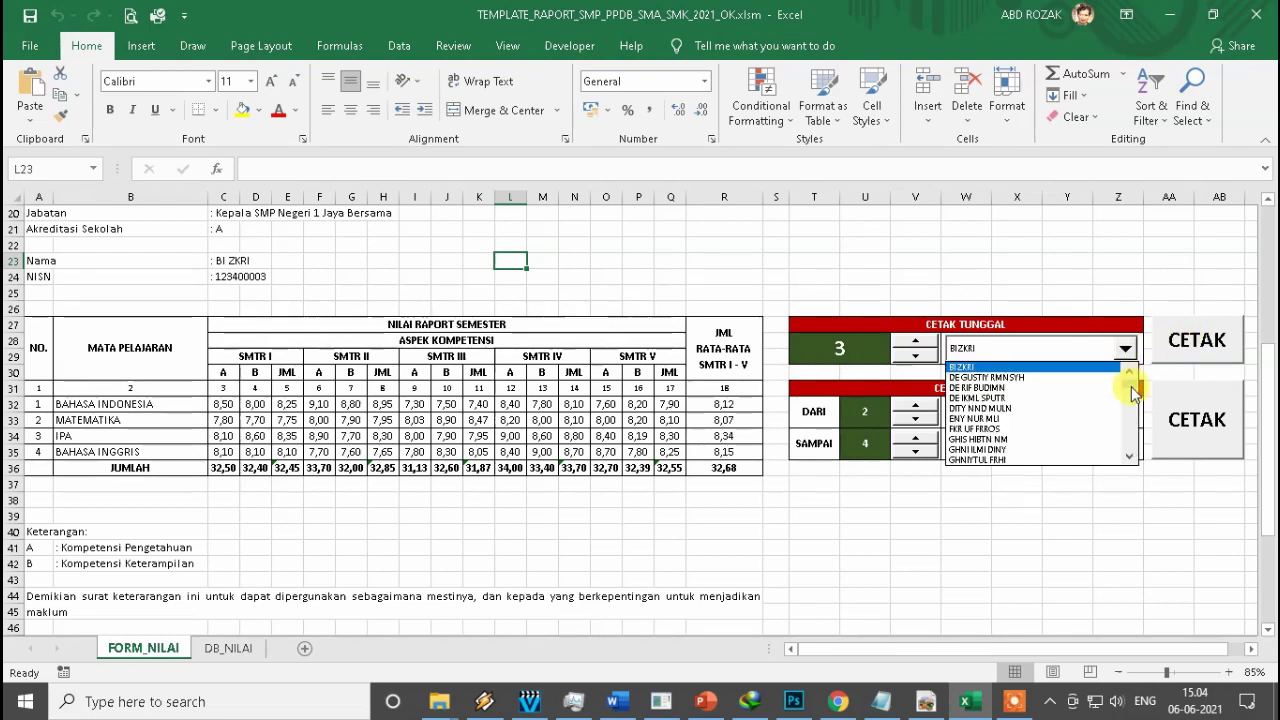
left_click(1130, 371)
left_click(1130, 371)
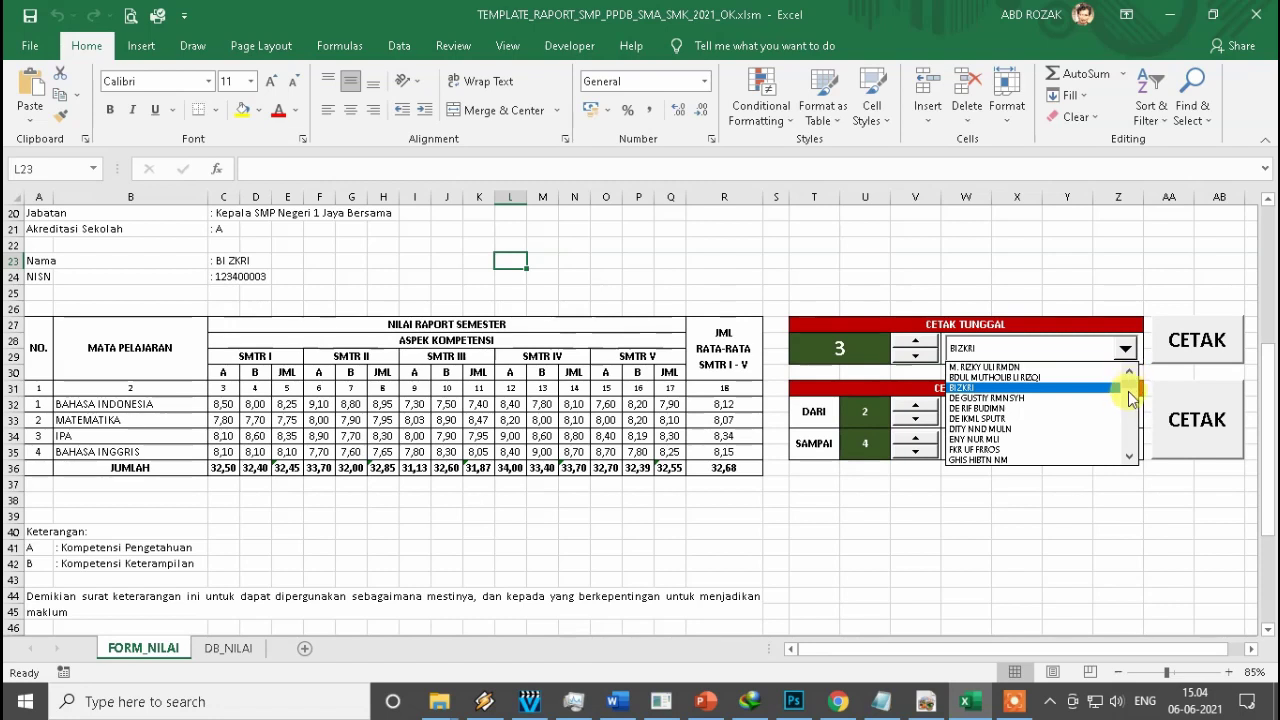
left_click(1008, 440)
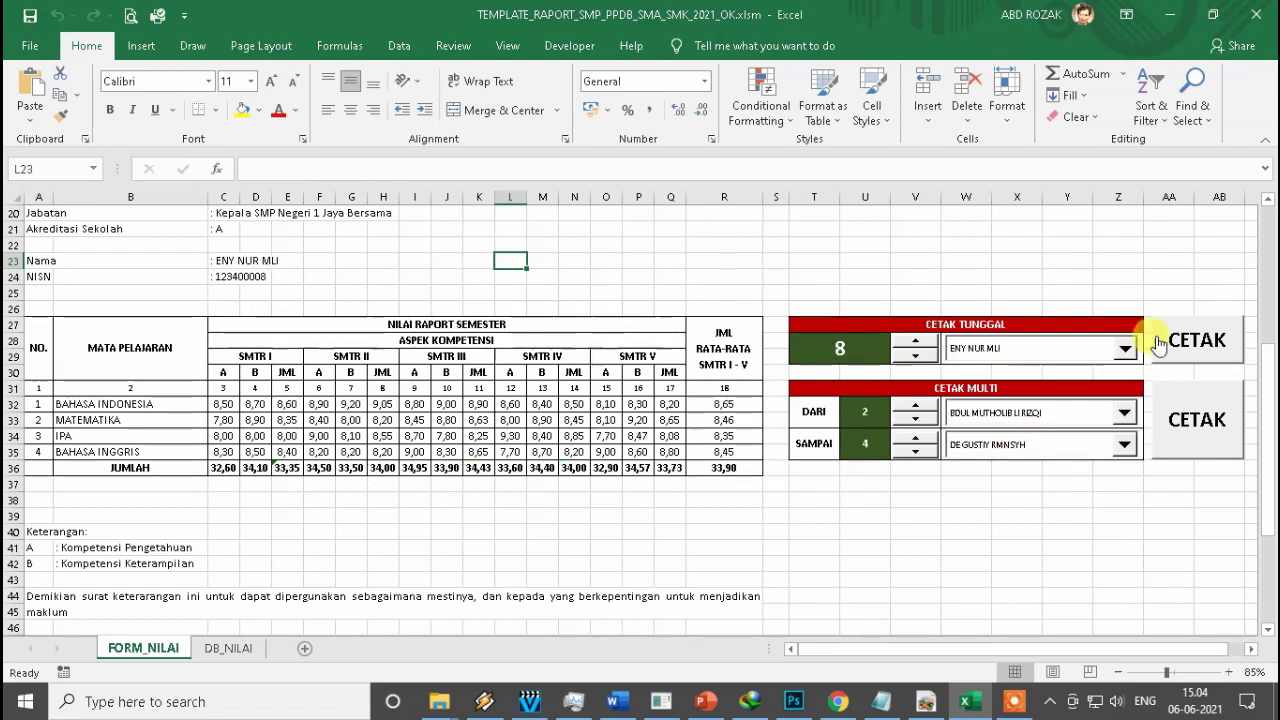
left_click(250, 260)
left_click(1200, 345)
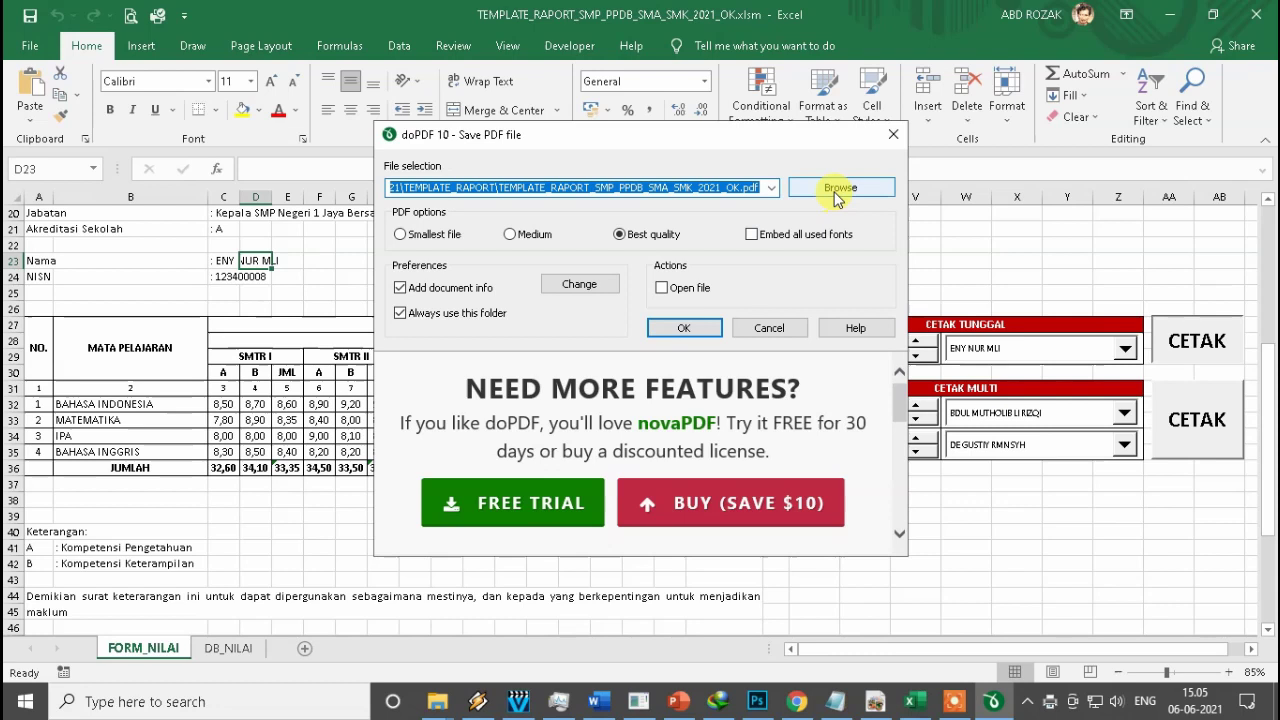
Save student 8's report card as a PDF named after the student in TEMPLATE_RAPORT.
left_click(831, 200)
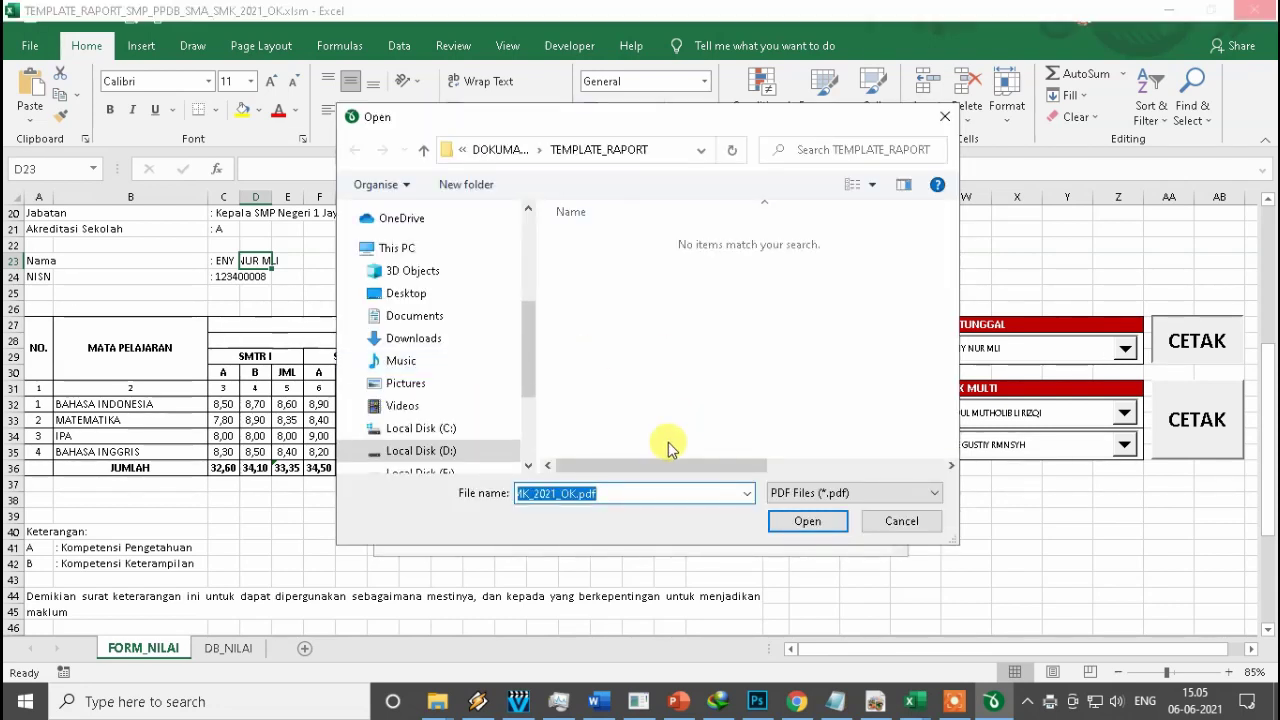
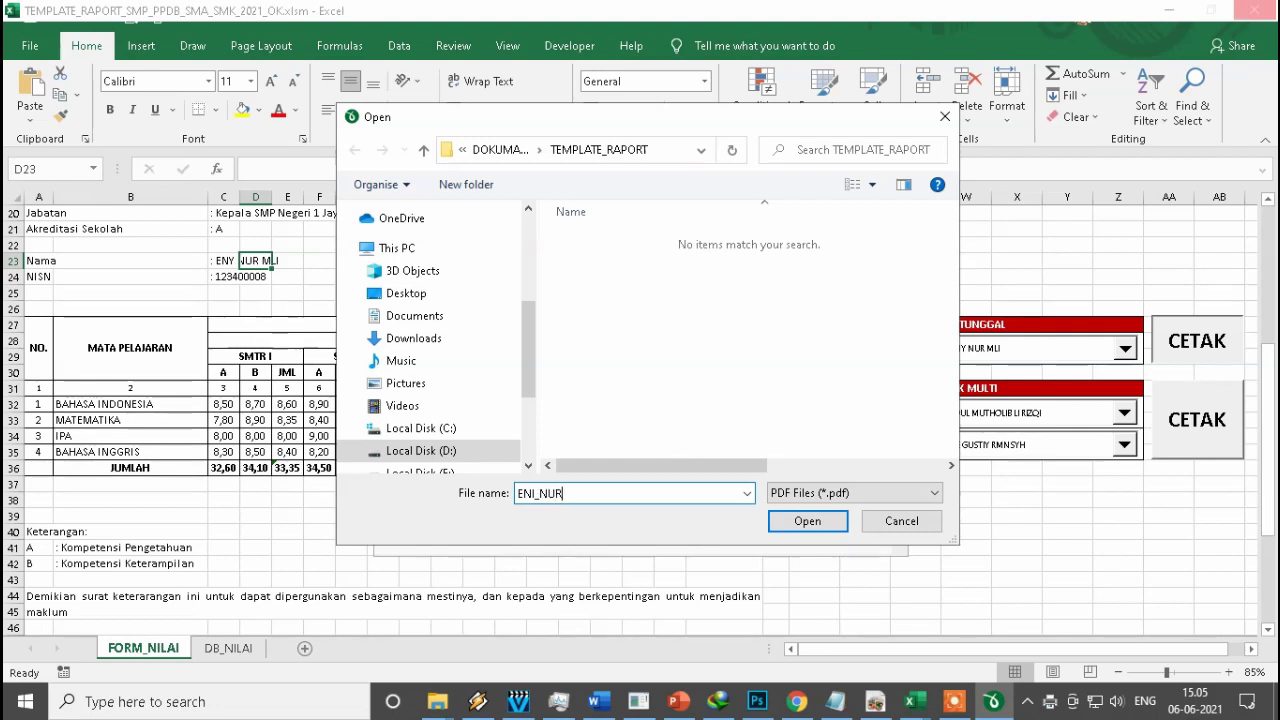
left_click(807, 521)
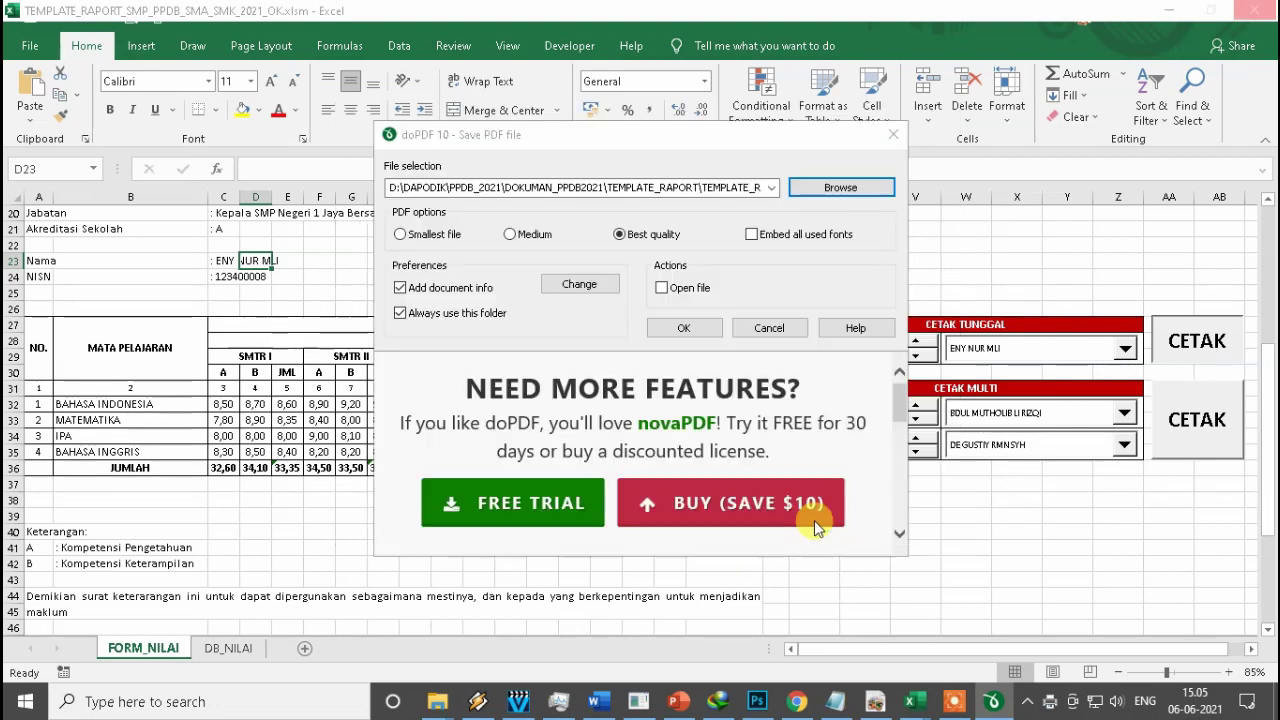
left_click(712, 330)
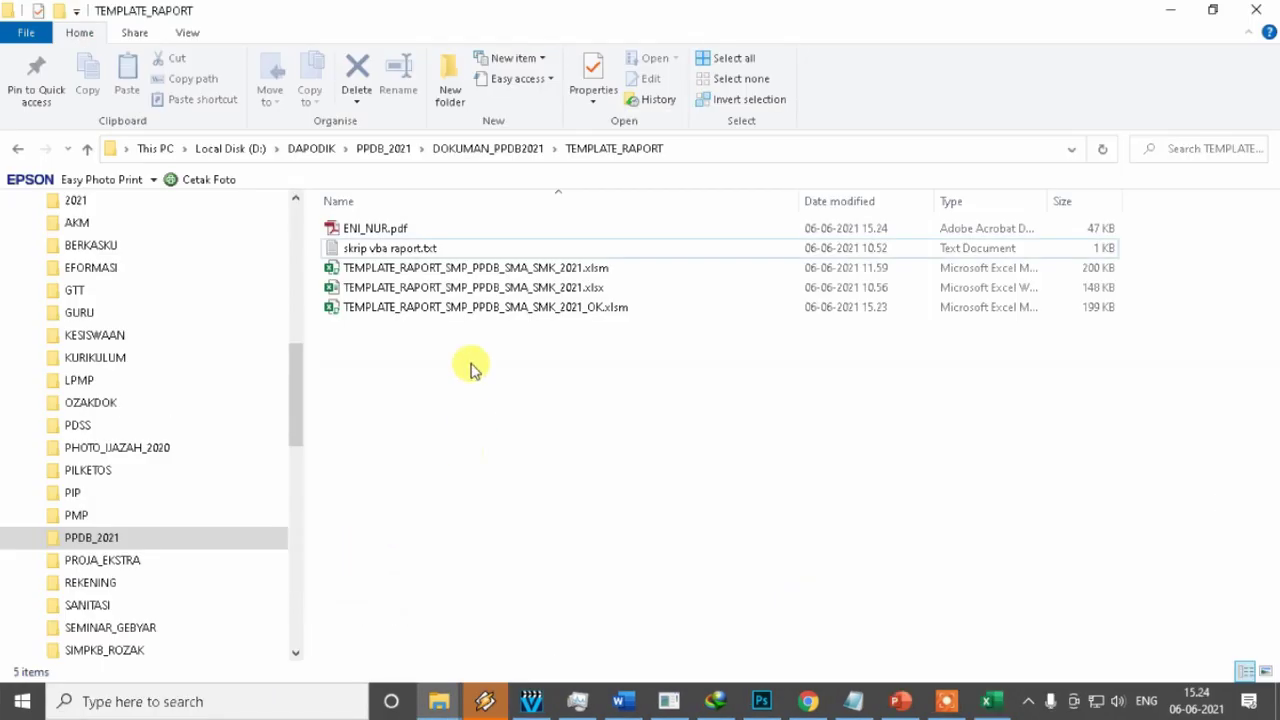
Open the newly saved report-card PDF and scroll down to its signature section.
double_click(349, 229)
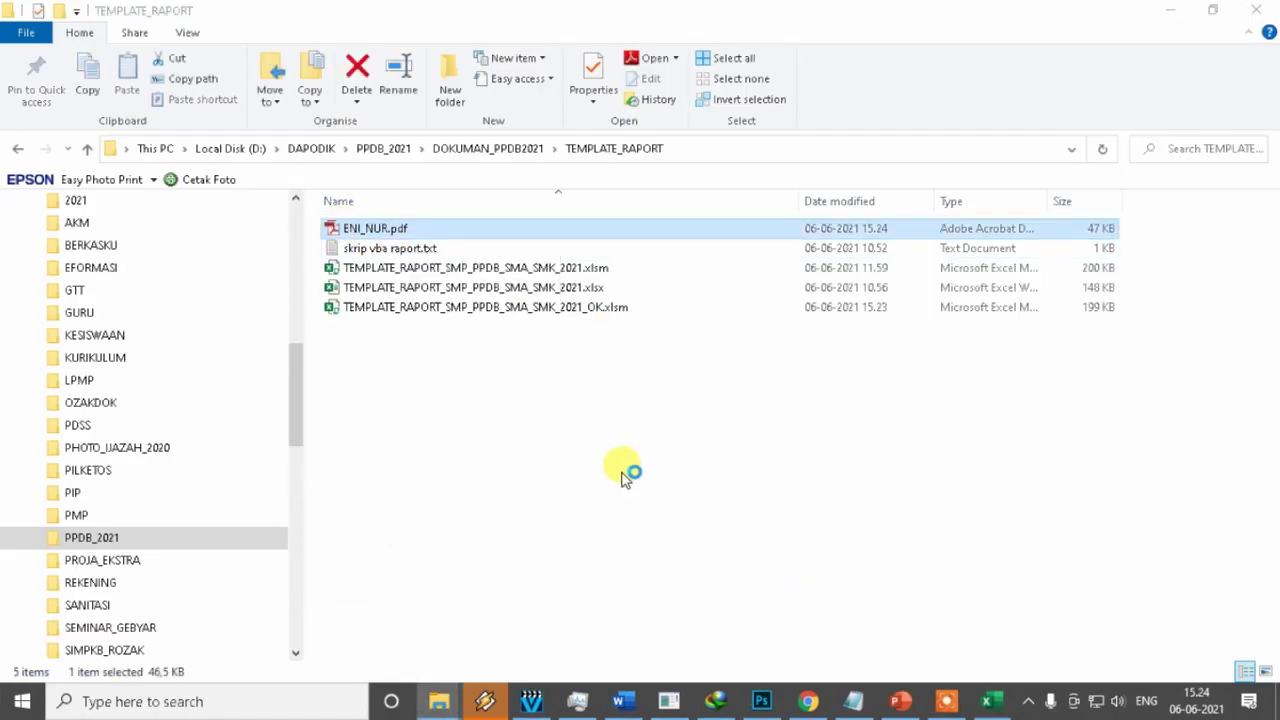
left_click_drag(1053, 107, 1070, 435)
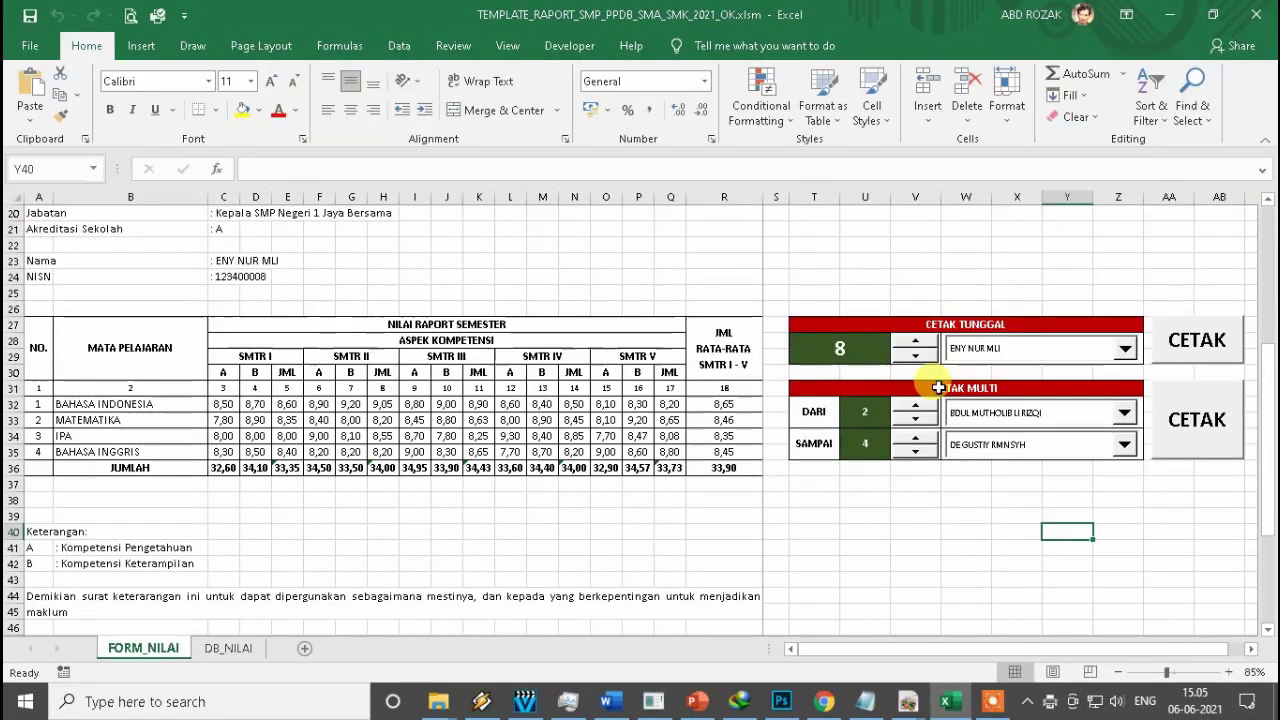
Set the multi-print range to students 1 through 5 and start the CETAK MULTI batch.
left_click(938, 387)
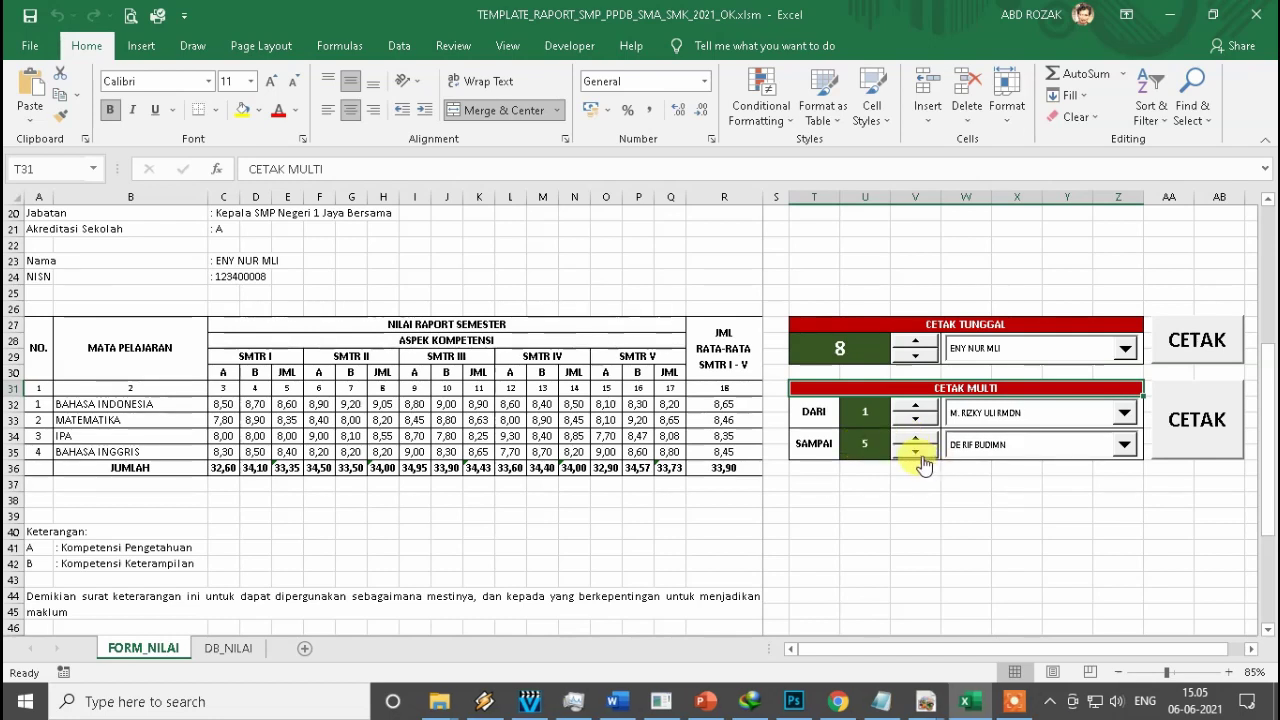
left_click(870, 415)
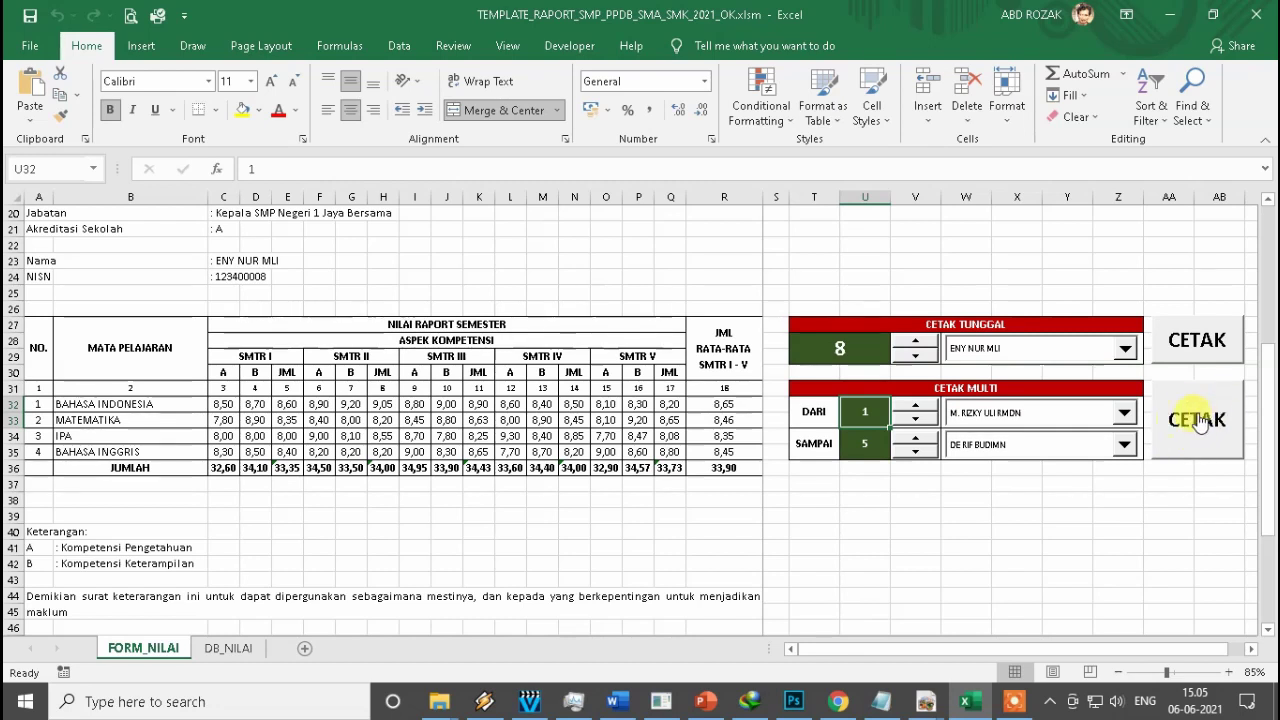
left_click(1199, 421)
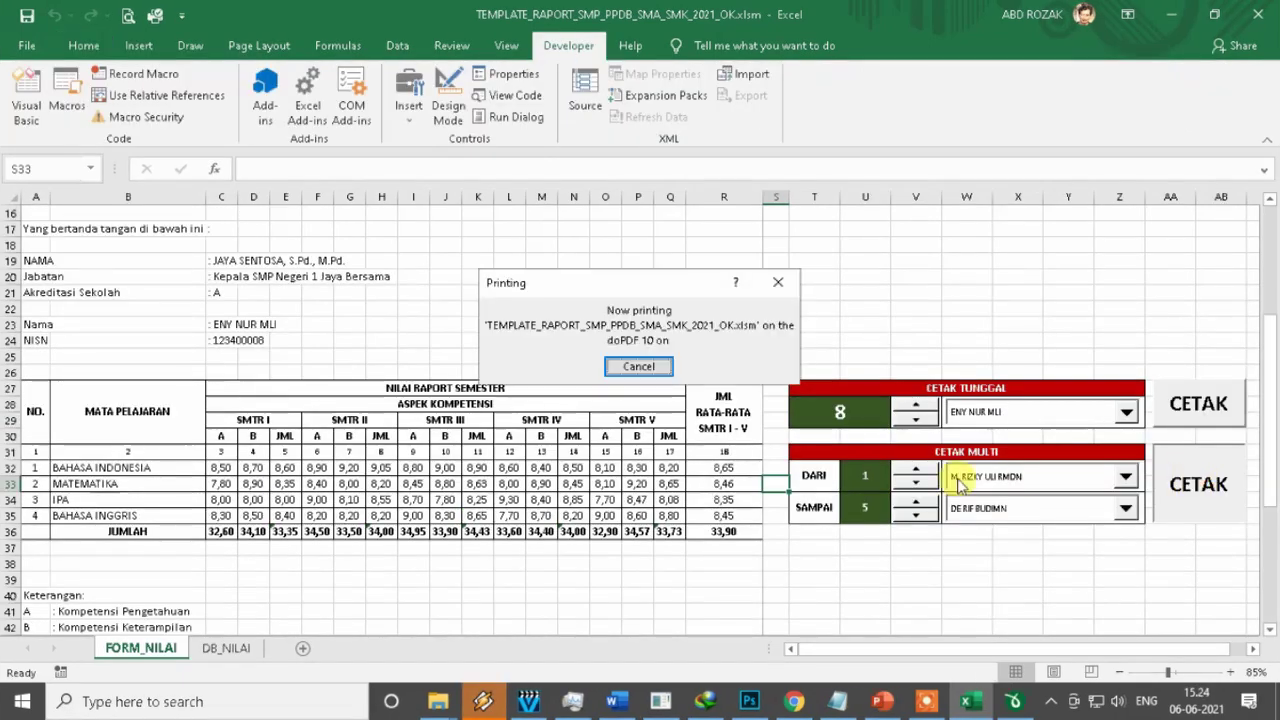
Save the first two report cards as 1.pdf and 2.pdf.
left_click(843, 190)
type("1")
left_click(852, 567)
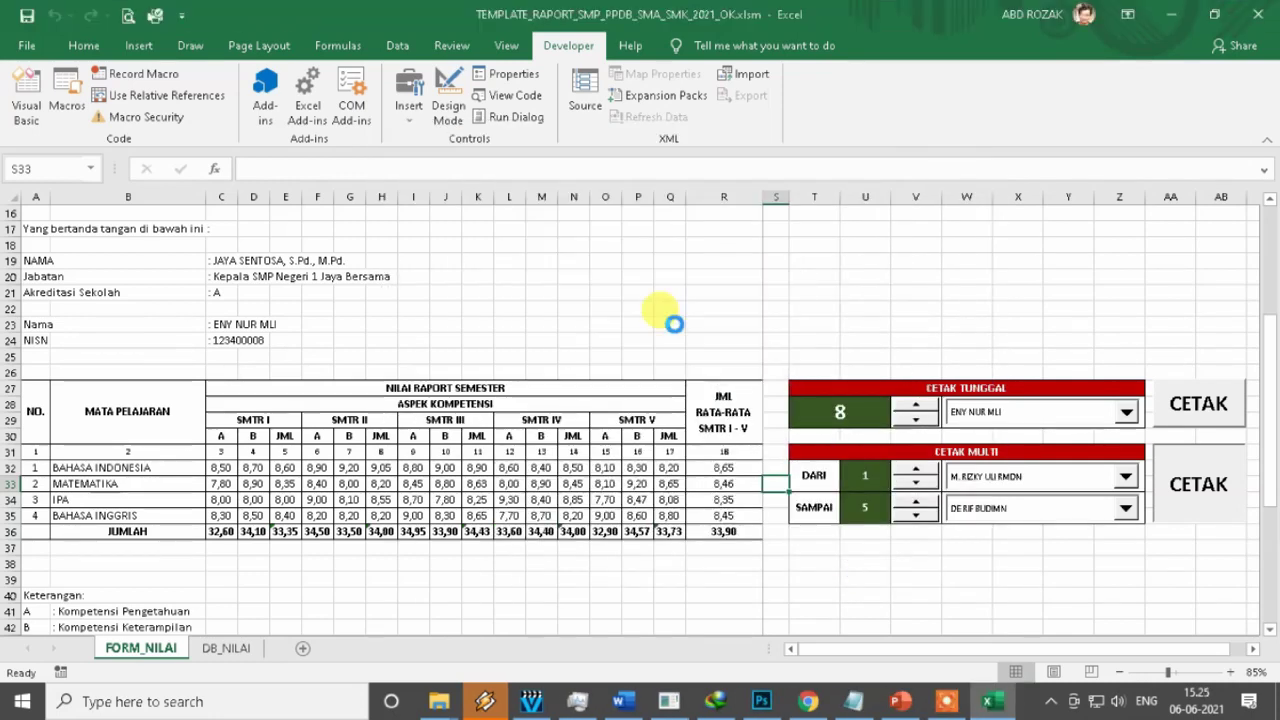
left_click(843, 188)
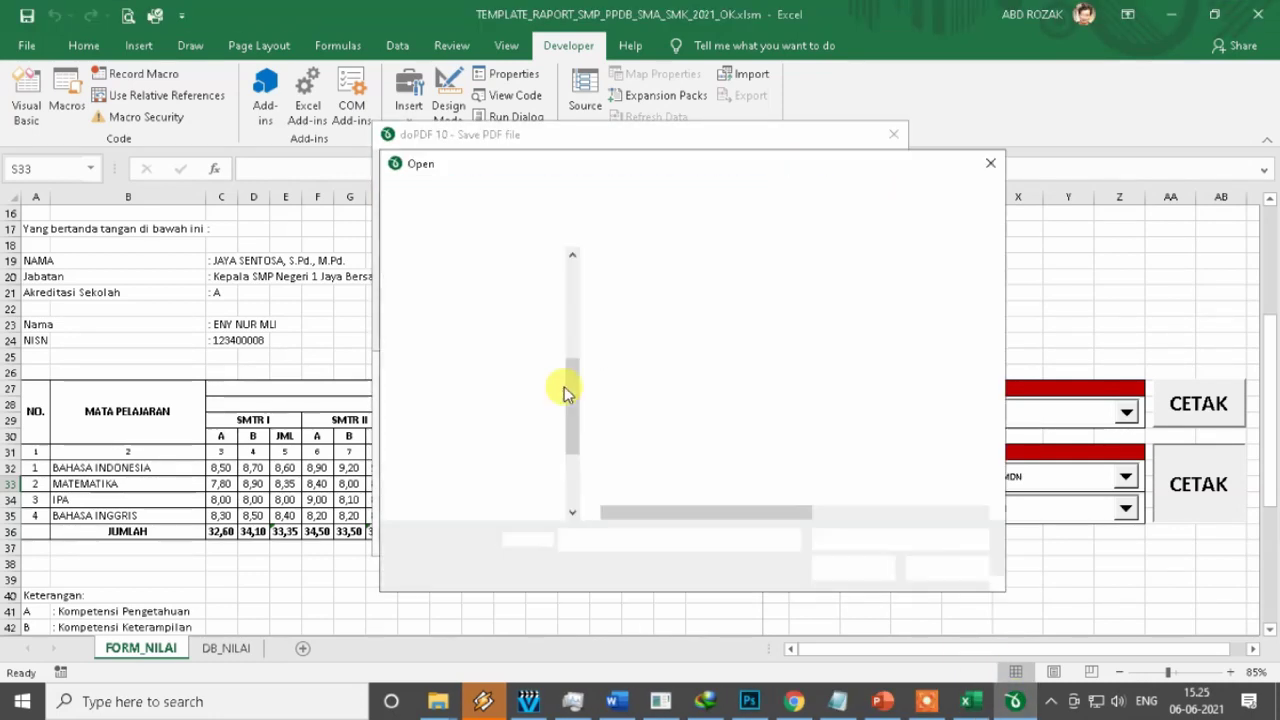
type("2")
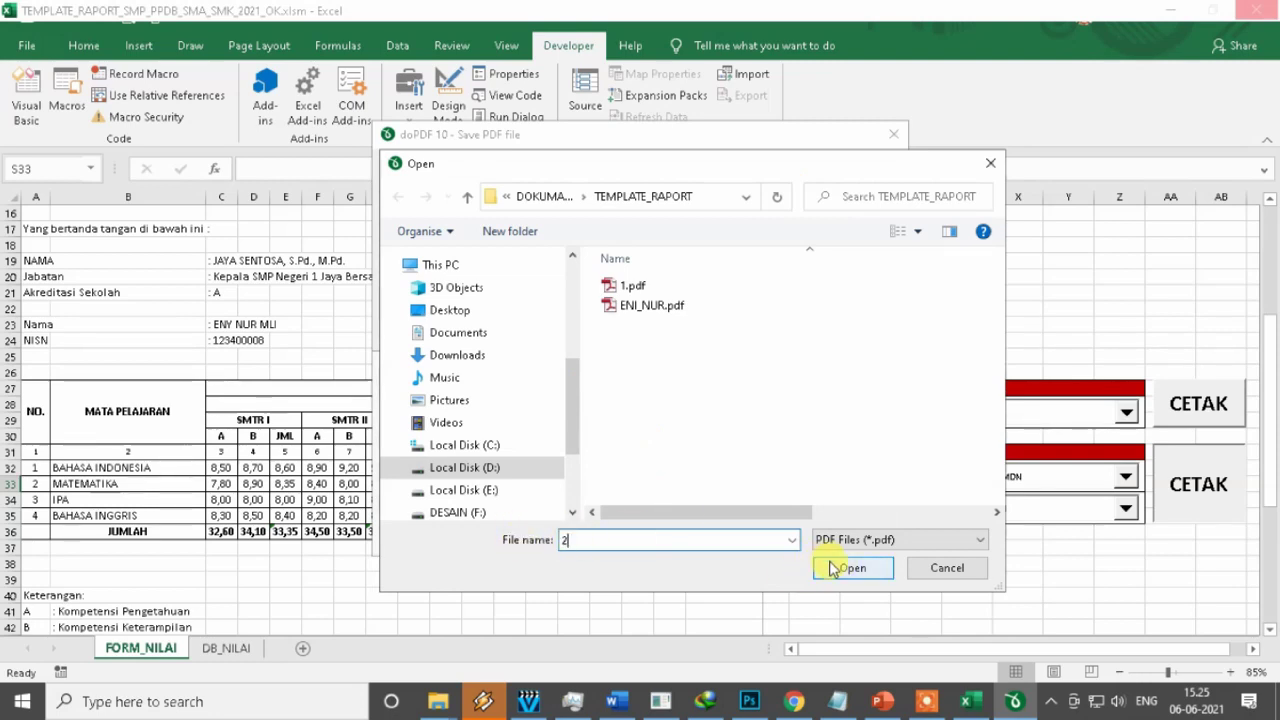
left_click(845, 567)
left_click(683, 328)
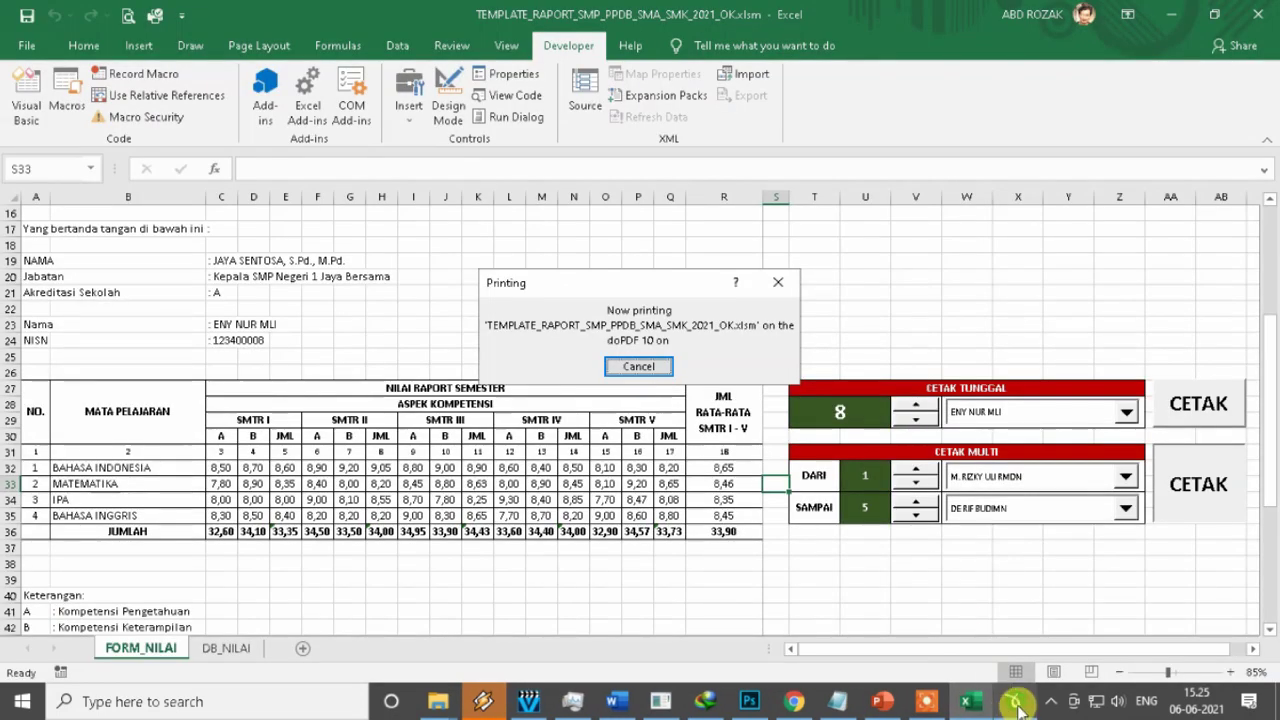
Save the third and fourth report cards as 3.pdf and 4.pdf.
left_click(818, 193)
type("3")
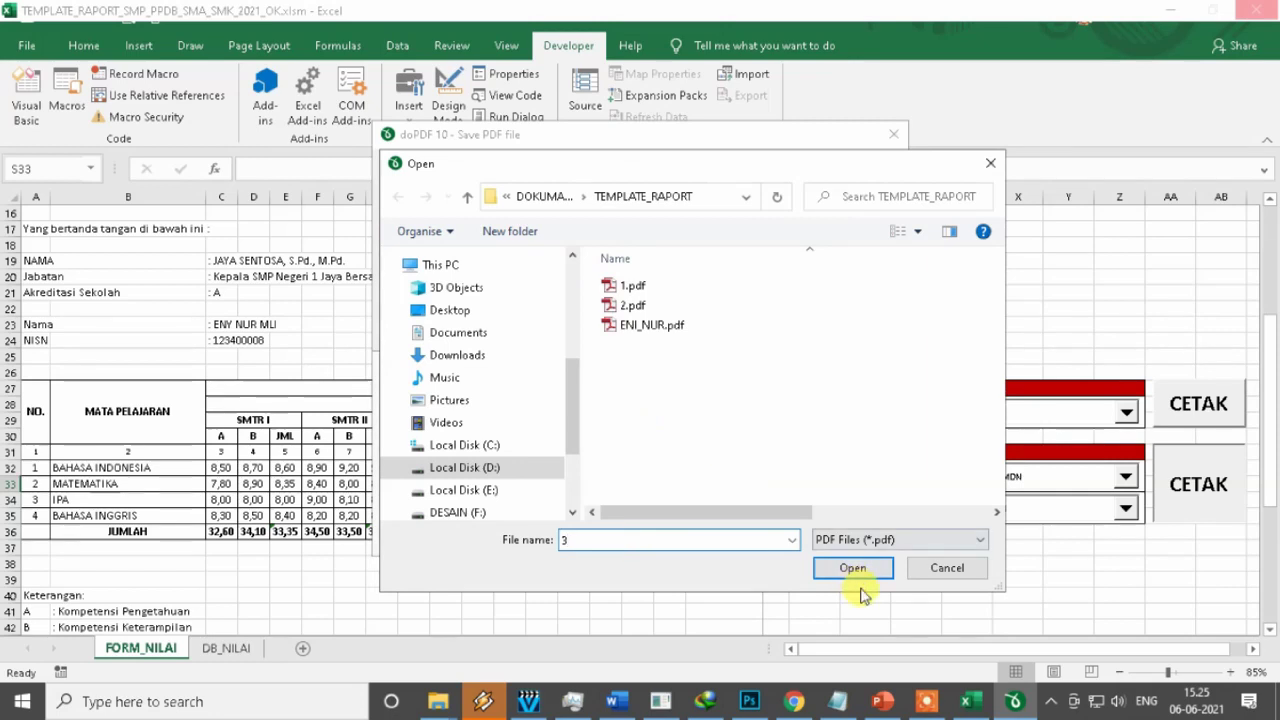
left_click(853, 567)
left_click(683, 328)
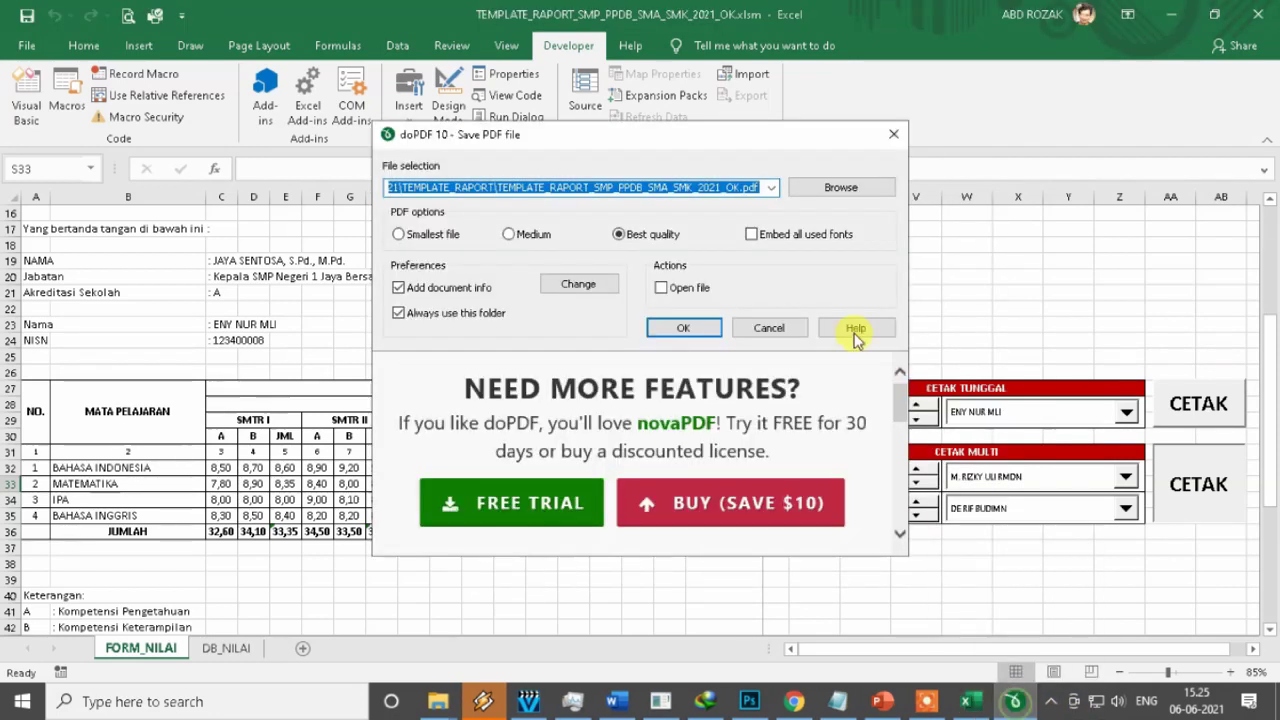
left_click(822, 188)
type("4")
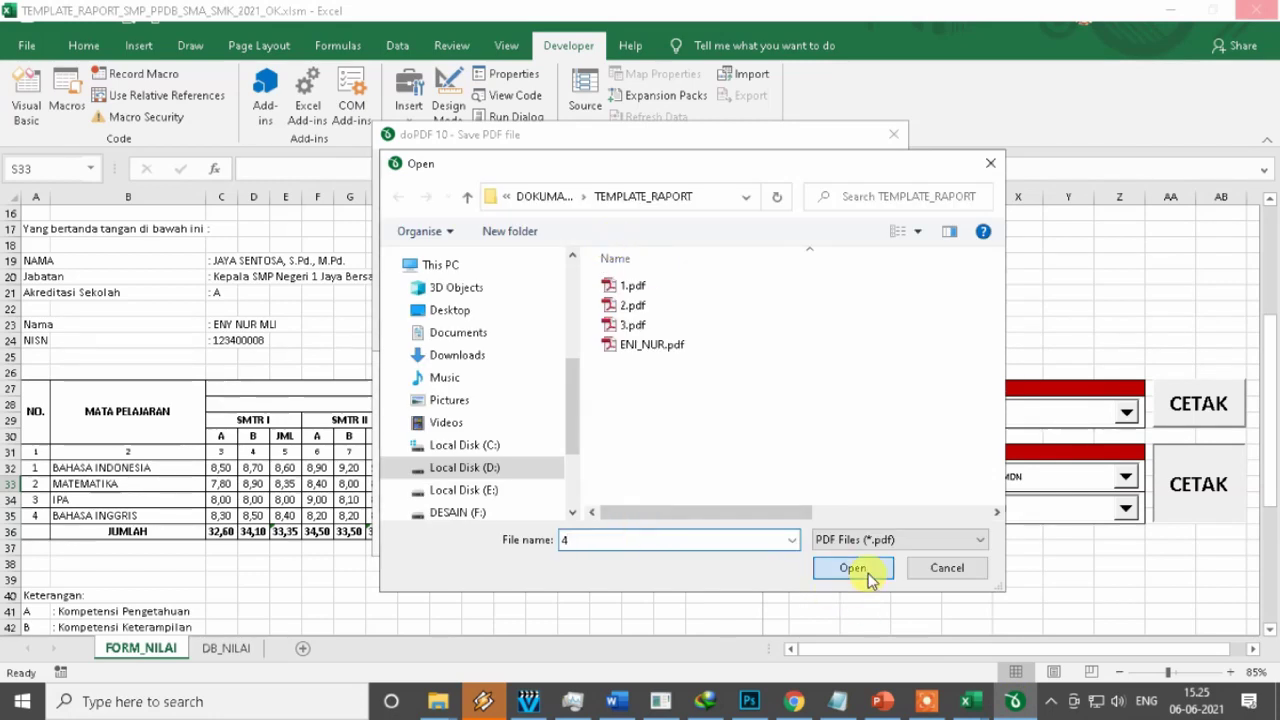
left_click(853, 567)
mouse_move(1003, 712)
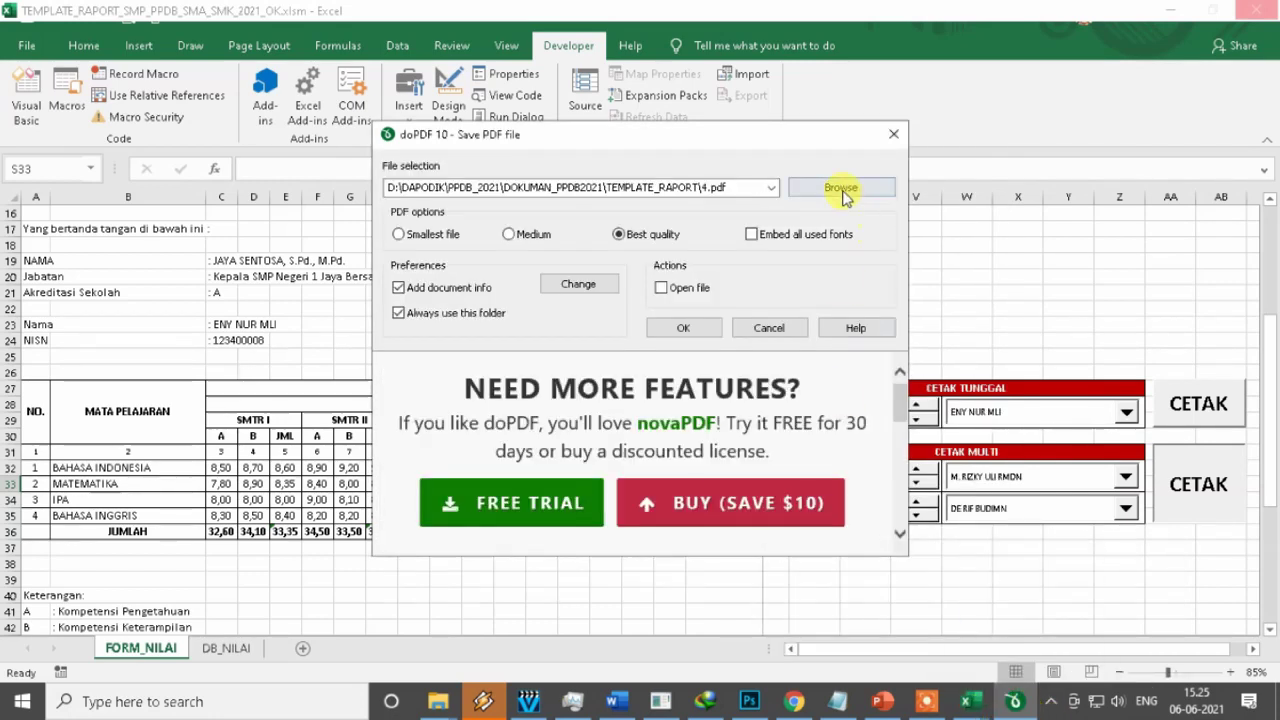
left_click(683, 328)
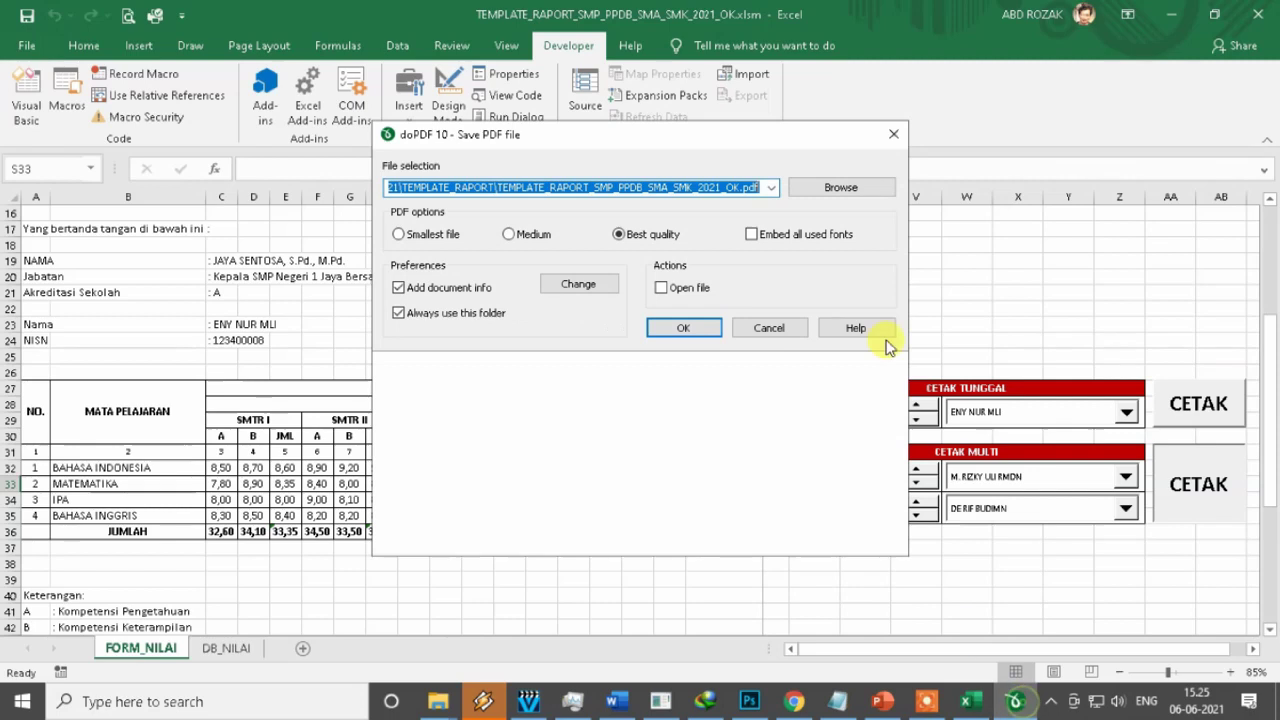
Save the fifth report card as 5.pdf.
left_click(840, 187)
type("5")
left_click(853, 567)
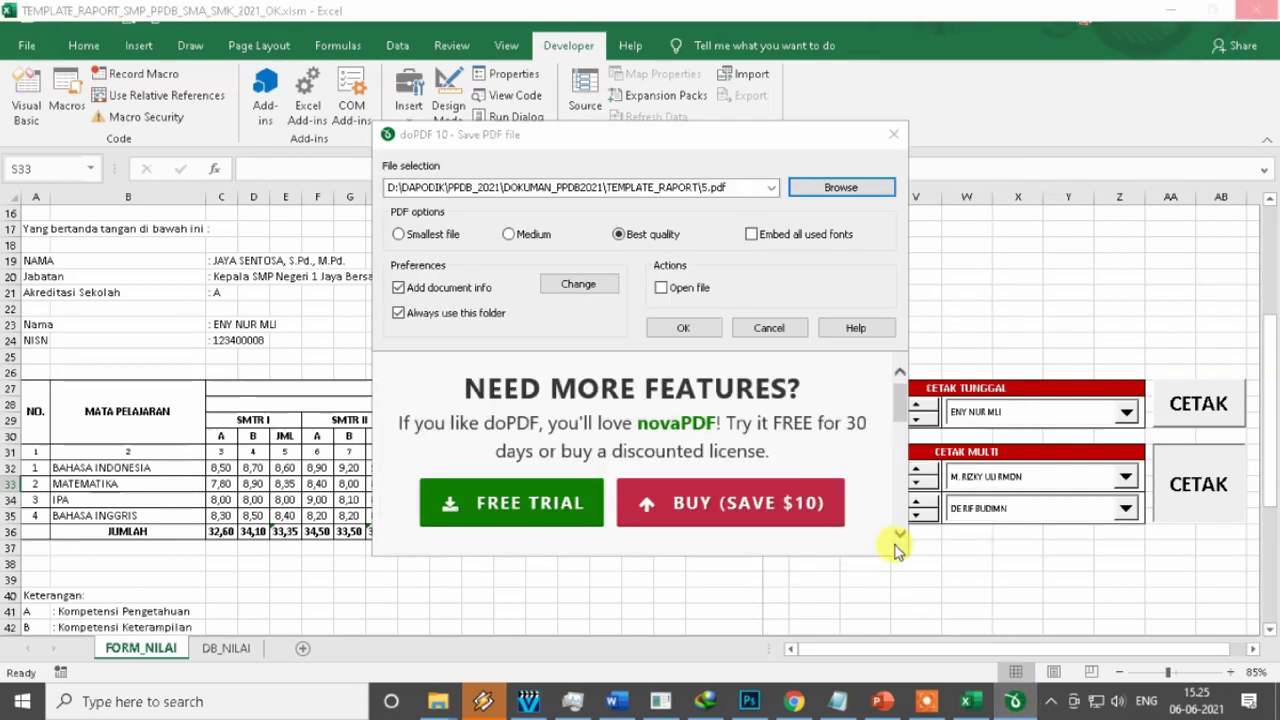
left_click(683, 328)
Open 5.pdf from the TEMPLATE_RAPORT folder to check it, then close the viewer.
key("alt+Tab")
left_click(345, 307)
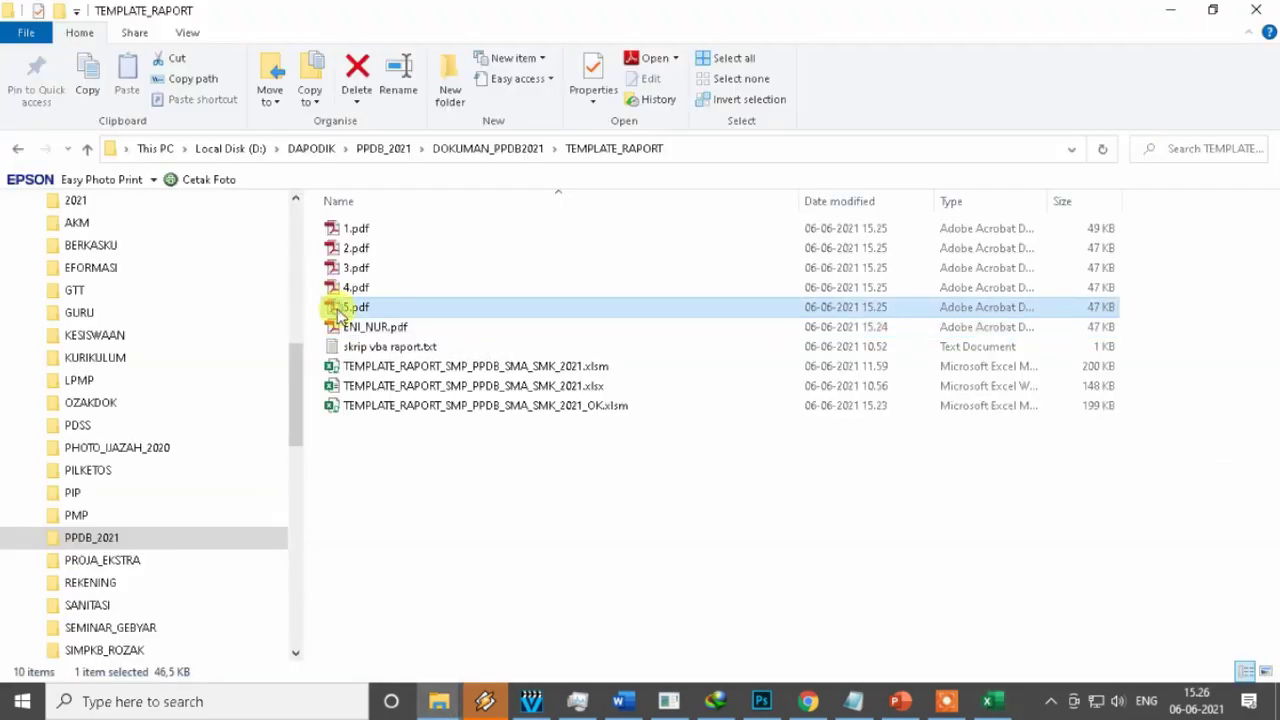
double_click(341, 310)
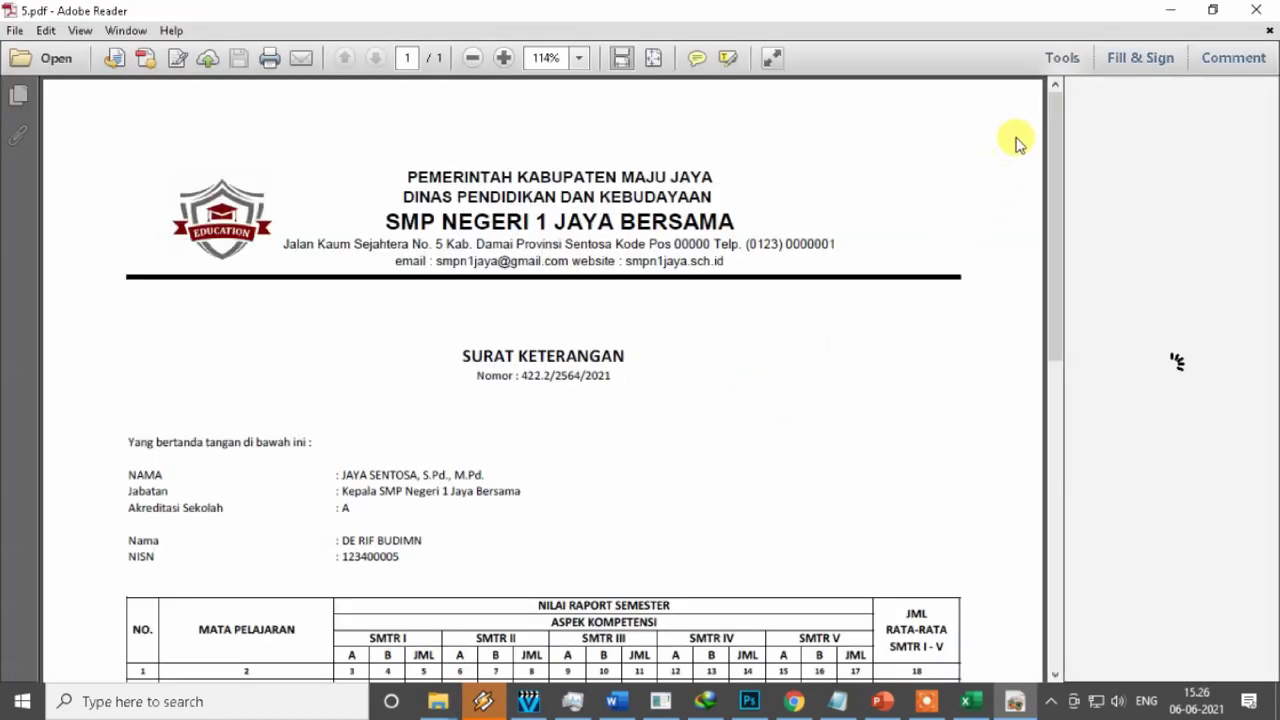
mouse_move(1056, 118)
left_mouse_down()
mouse_move(1063, 371)
mouse_move(1085, 515)
mouse_move(1089, 103)
left_mouse_up()
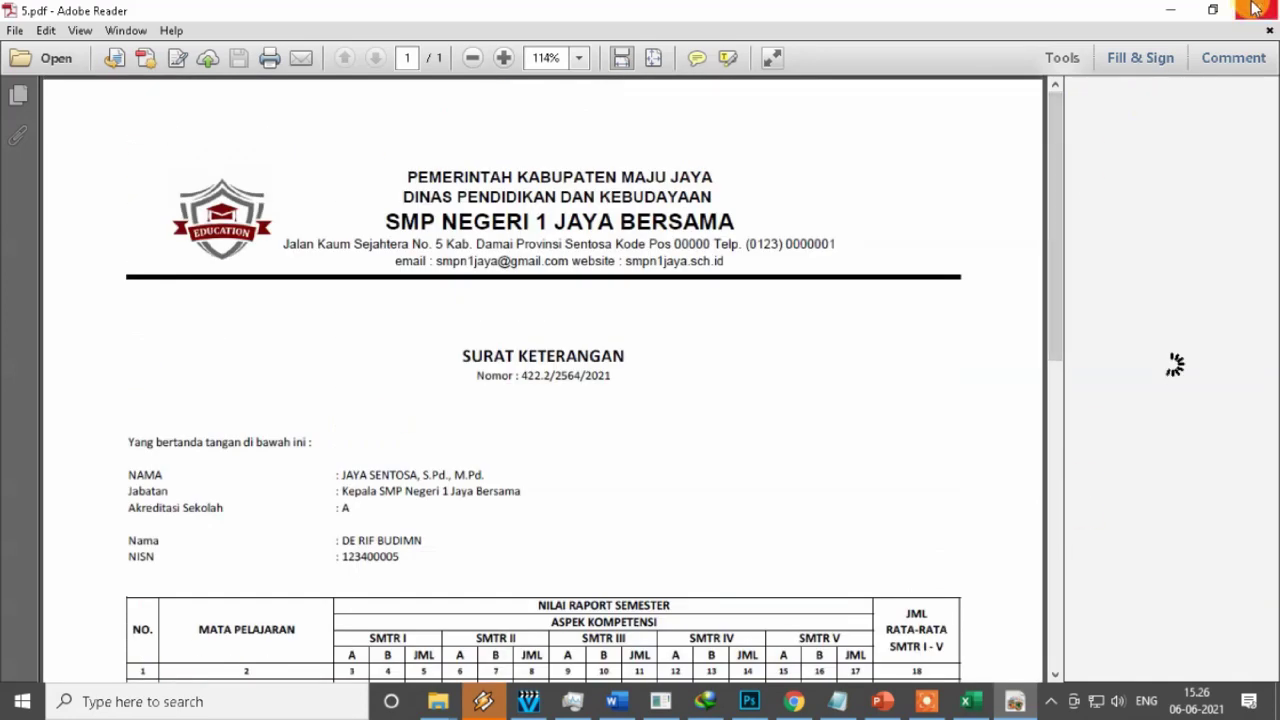
left_click(1260, 12)
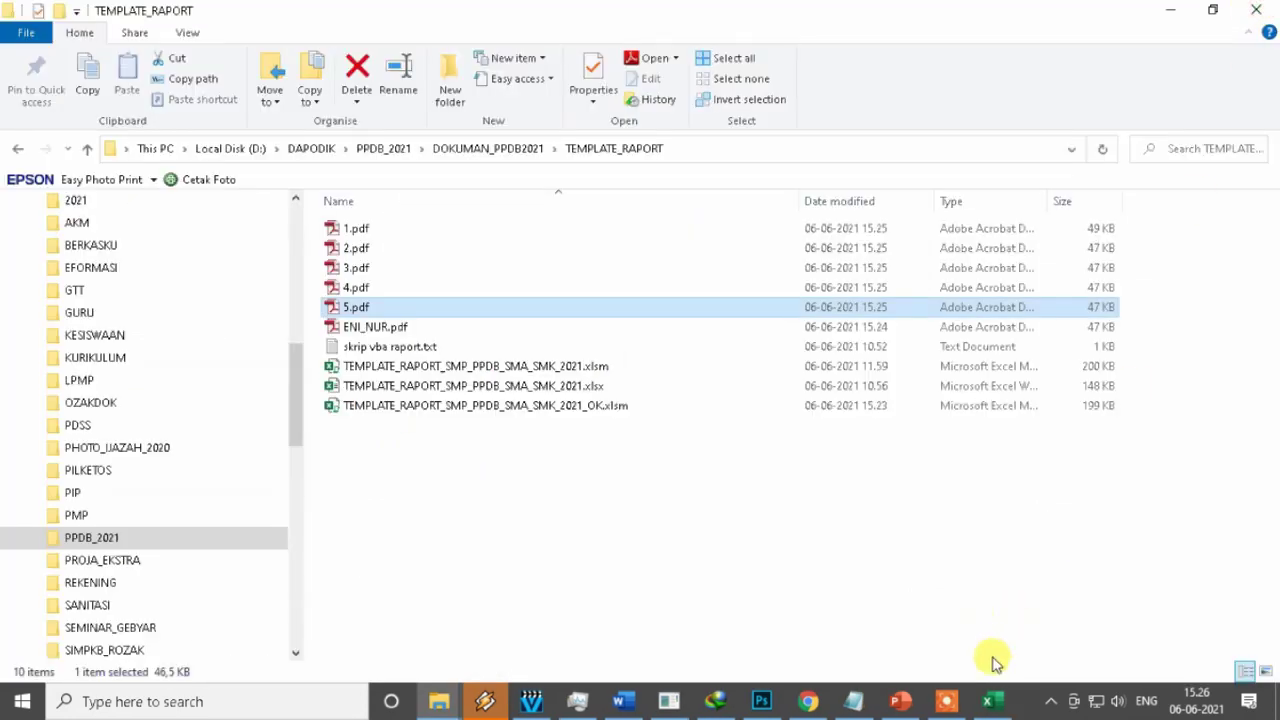
Bring Excel back and zoom in twice to look over the FORM_NILAI letterhead.
left_click(995, 703)
left_click(1036, 292)
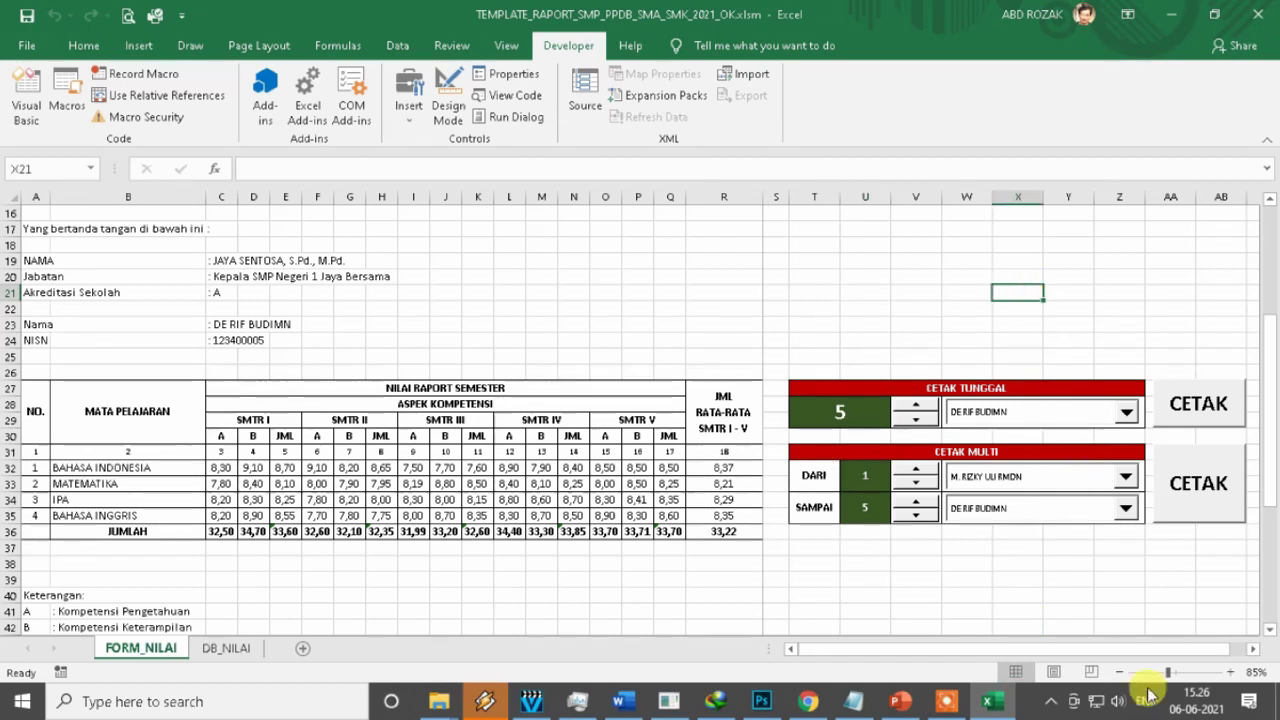
left_click(1232, 675)
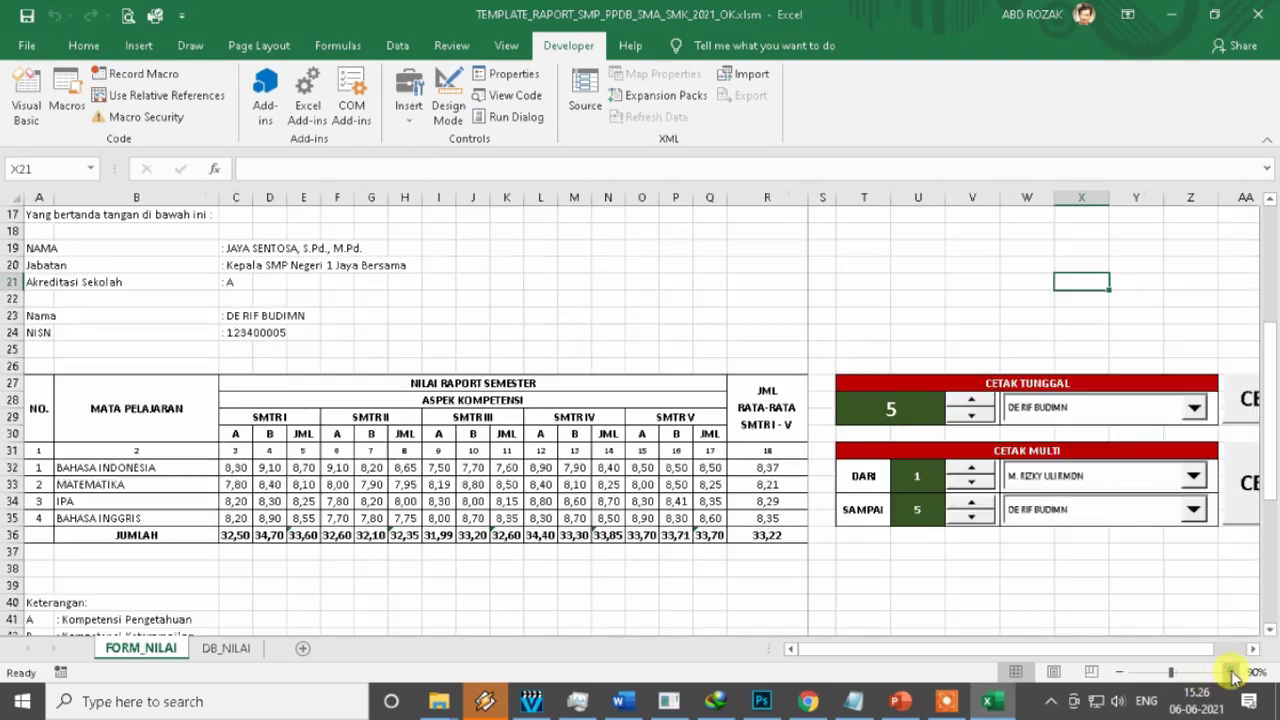
left_click(1232, 675)
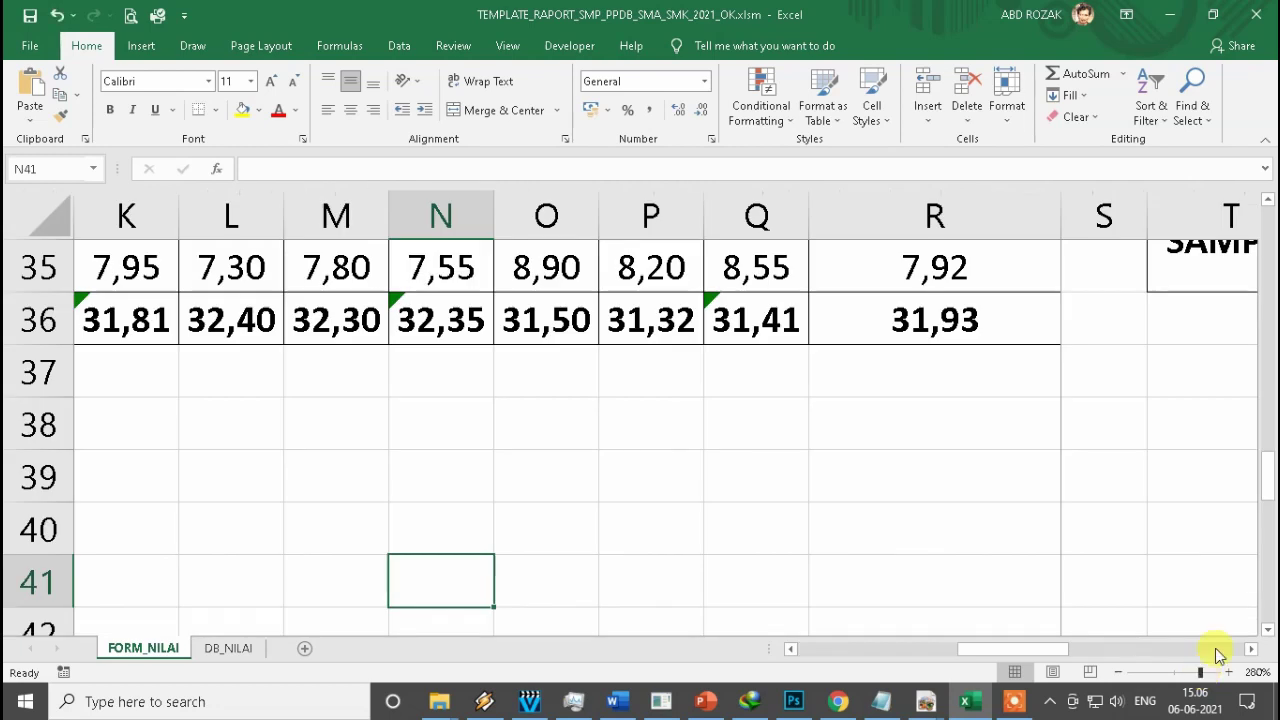
left_click_drag(1268, 480, 1268, 380)
left_click_drag(1268, 215, 1268, 215)
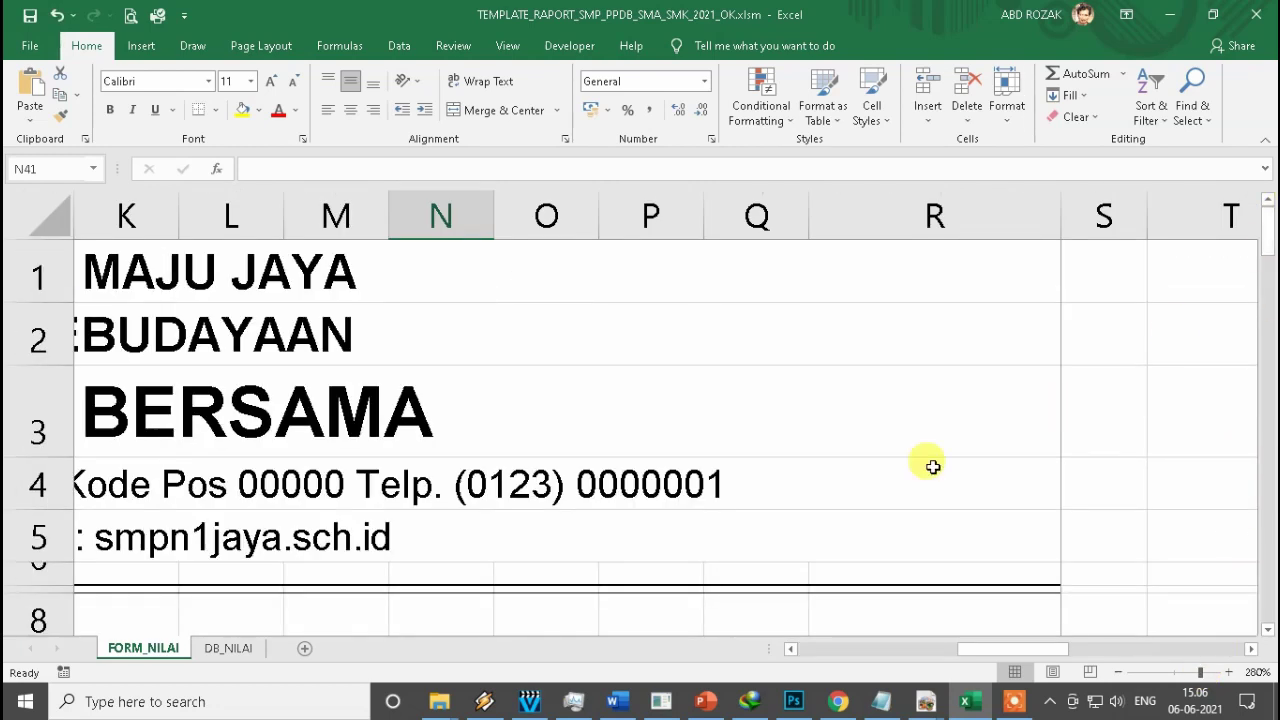